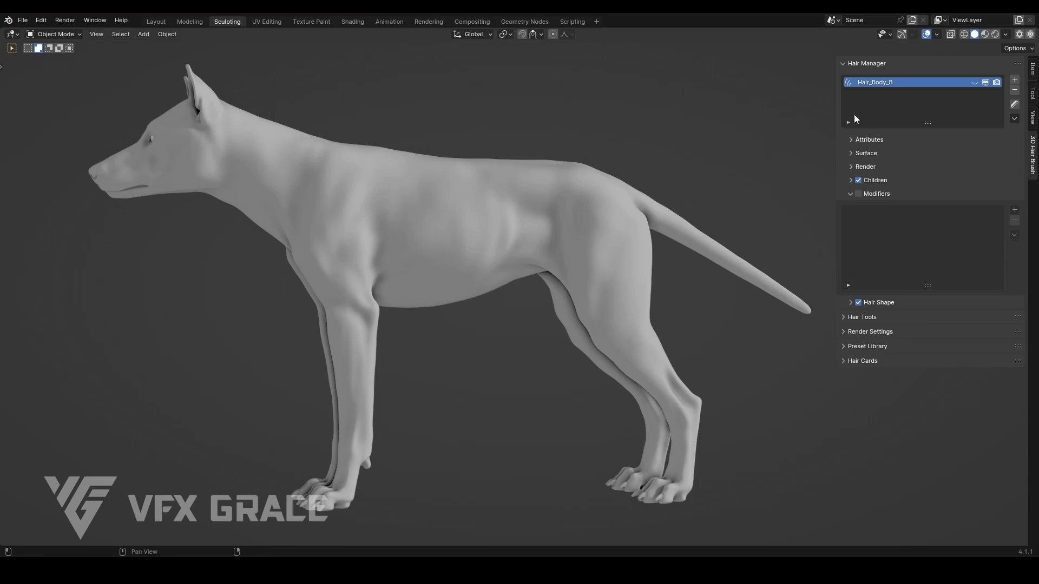
# Show the Hair_Body_B hair, enable its modifiers, and add a Clump modifier
pyautogui.click(975, 83)
pyautogui.keyDown('ctrl'); pyautogui.moveTo(565, 265); pyautogui.dragTo(621, 225, button='middle'); pyautogui.keyUp('ctrl')
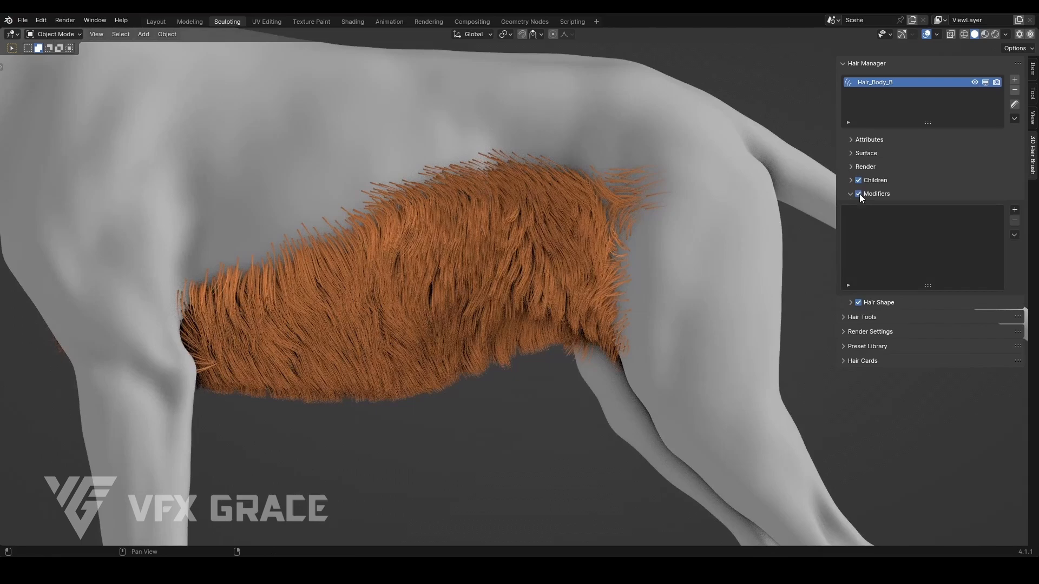
pyautogui.click(1015, 210)
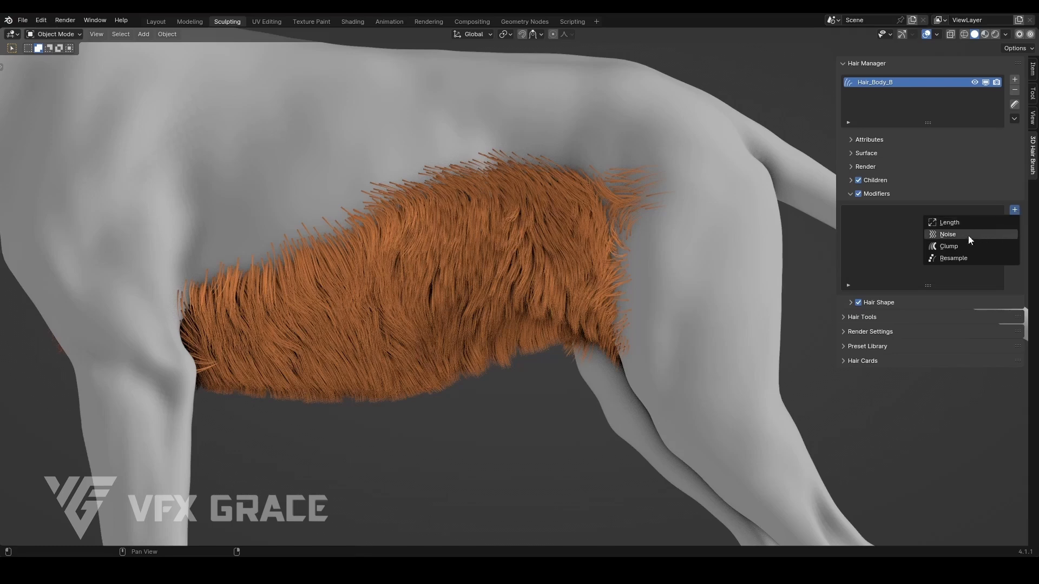
pyautogui.click(953, 243)
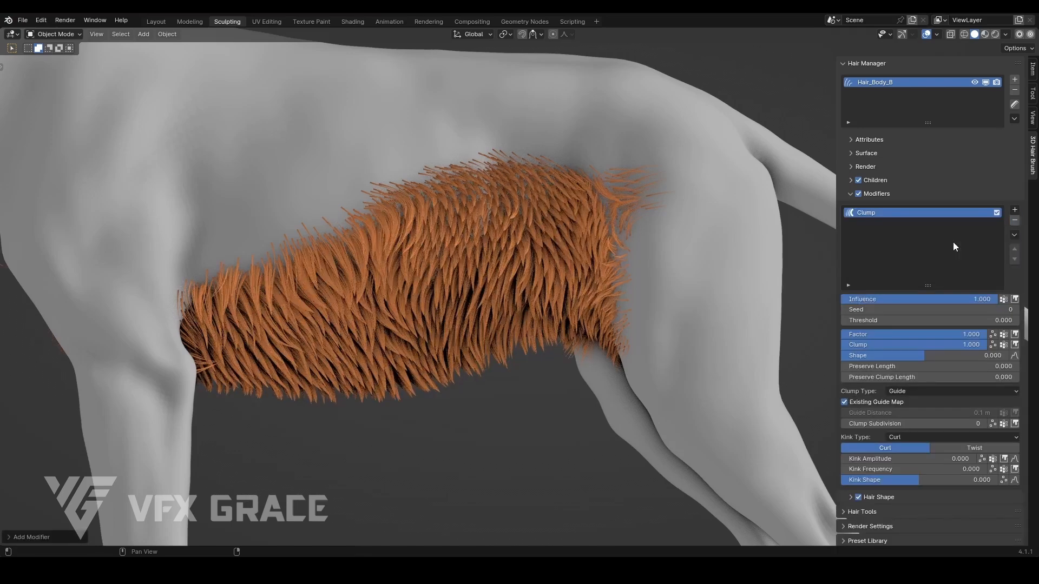
# Try the Hair_Body_A_Clump image as the Clump modifier's Influence map, and remove that map control again
pyautogui.scroll(-1, 985, 270)
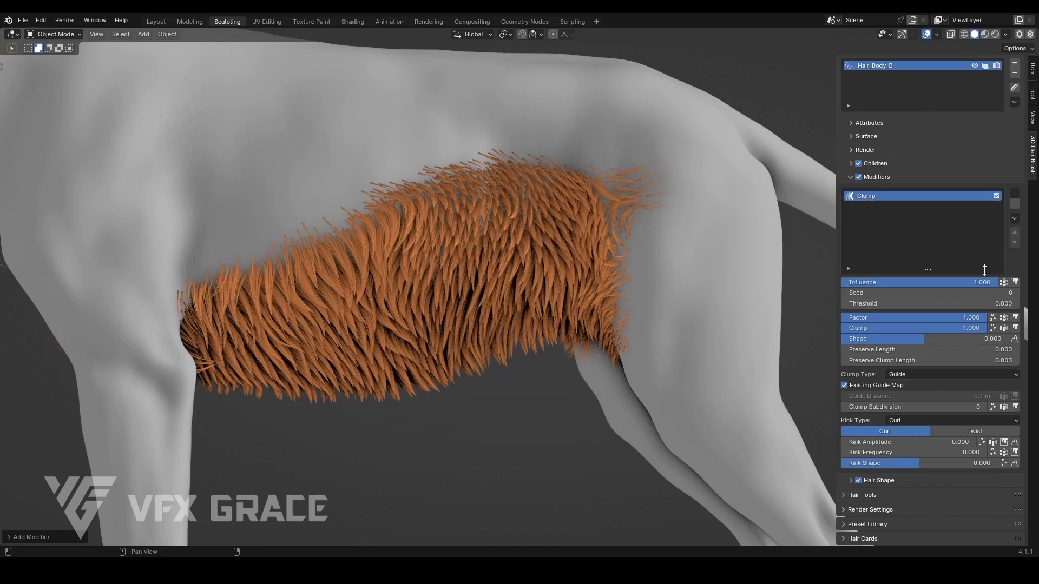
pyautogui.click(1015, 283)
pyautogui.click(949, 292)
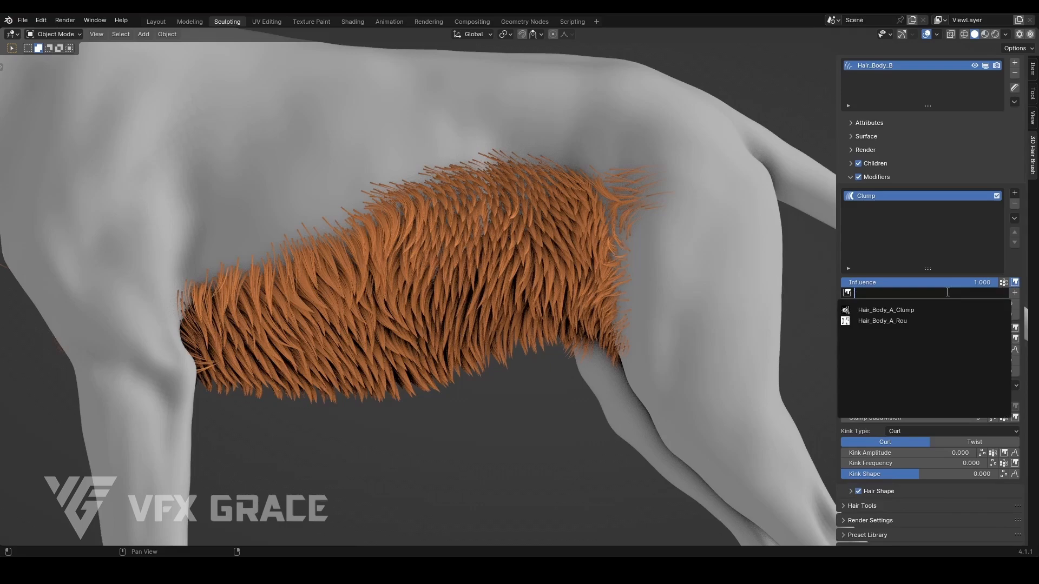
pyautogui.click(885, 310)
pyautogui.moveTo(648, 261); pyautogui.dragTo(583, 254, button='middle')
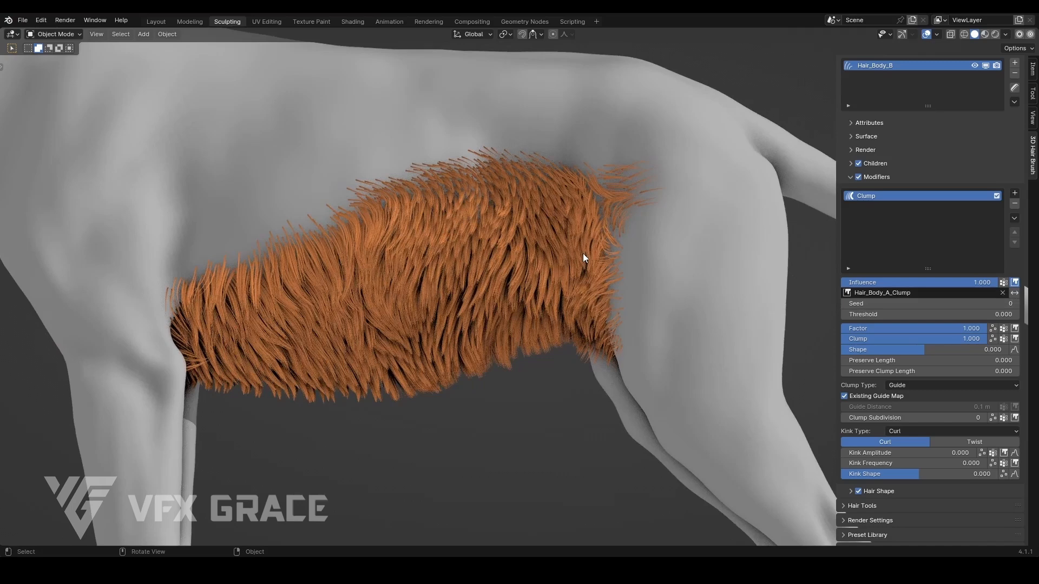
pyautogui.click(1002, 293)
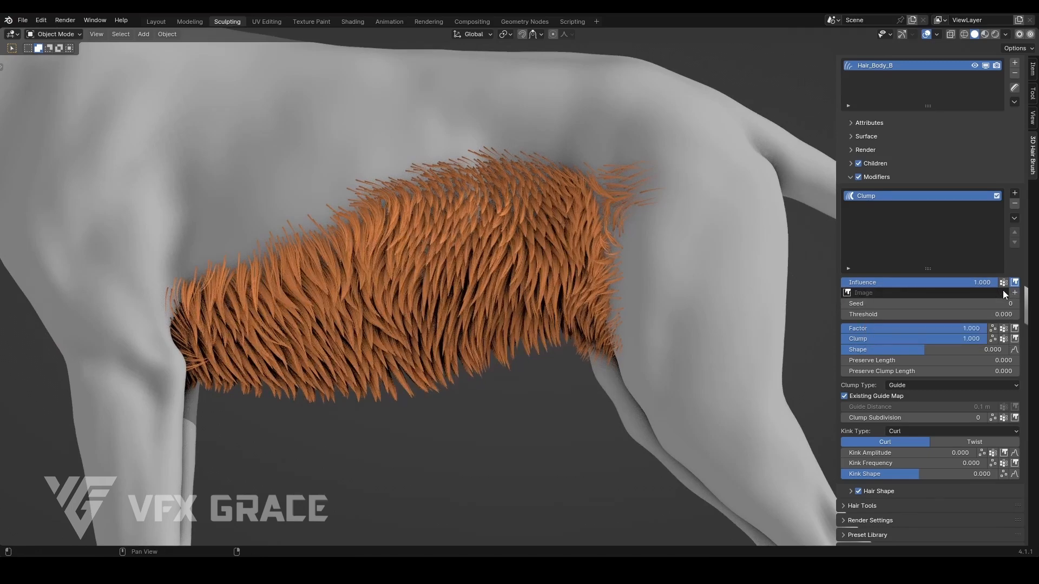
pyautogui.click(1015, 283)
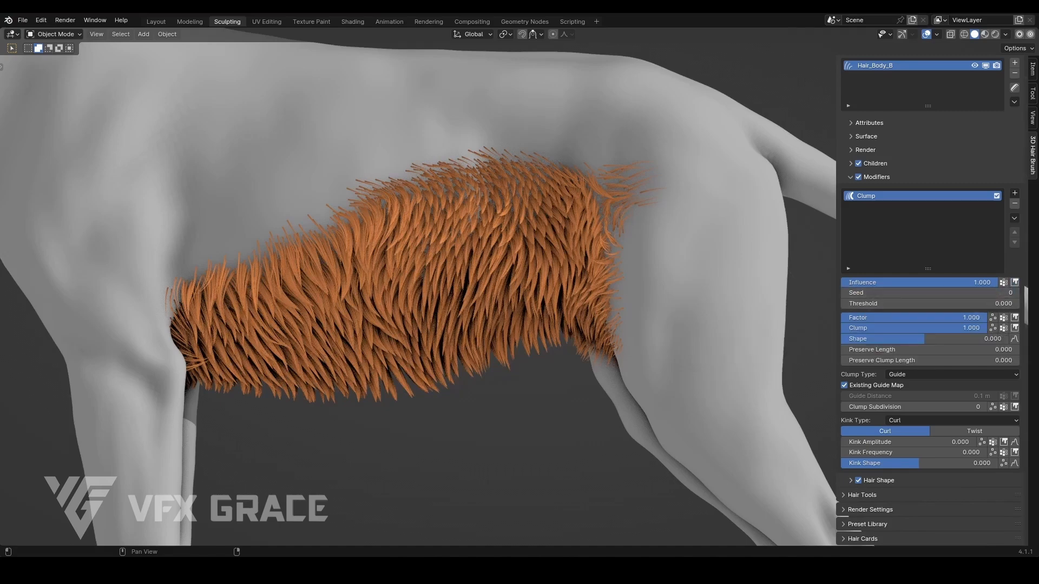
# Enable random control for the Clump modifier's Factor with a Random Range of 3, toggling it off and on to compare
pyautogui.moveTo(981, 321)
pyautogui.mouseDown()
pyautogui.moveTo(841, 321)
pyautogui.moveTo(990, 320)
pyautogui.mouseUp()
pyautogui.click(992, 318)
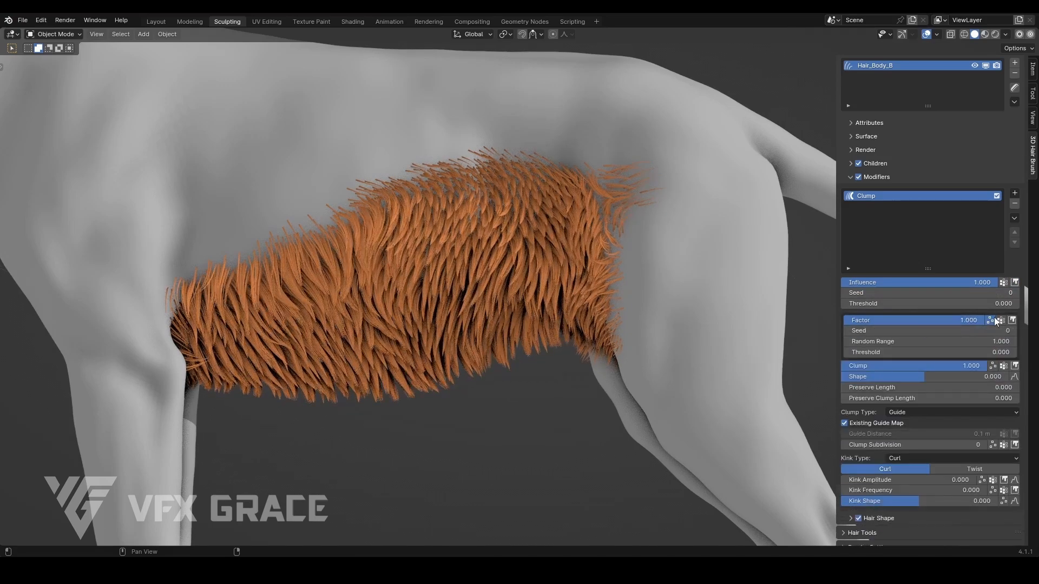
pyautogui.keyDown('ctrl'); pyautogui.moveTo(460, 305); pyautogui.dragTo(492, 277, button='middle'); pyautogui.keyUp('ctrl')
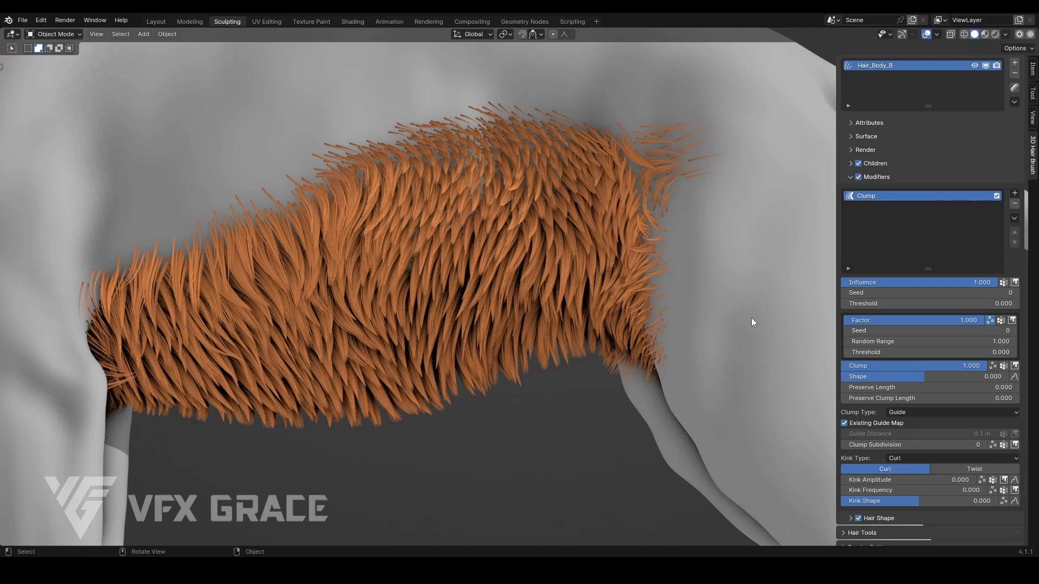
pyautogui.doubleClick(896, 341)
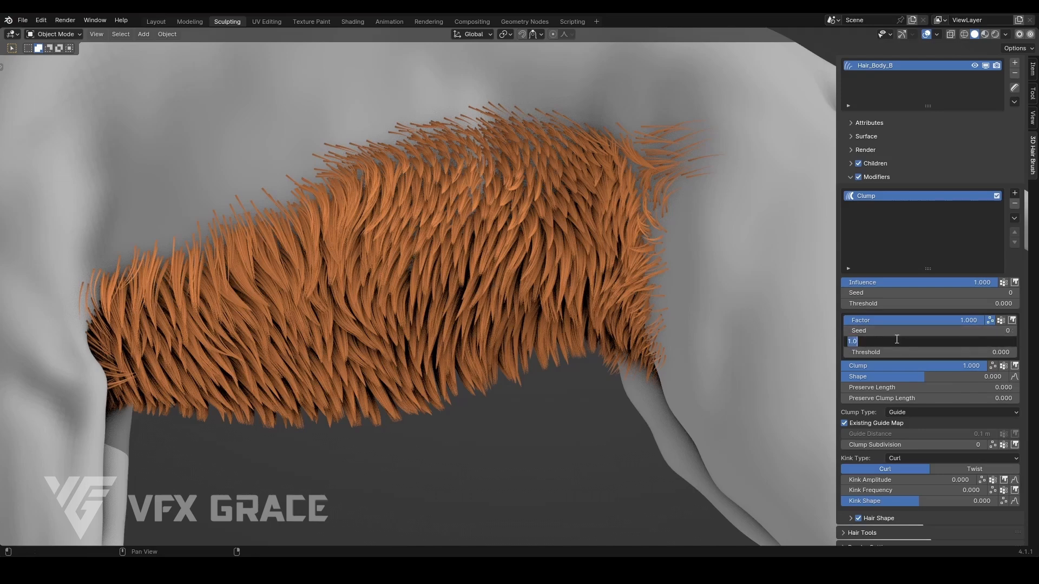
pyautogui.write('3')
pyautogui.press('Return')
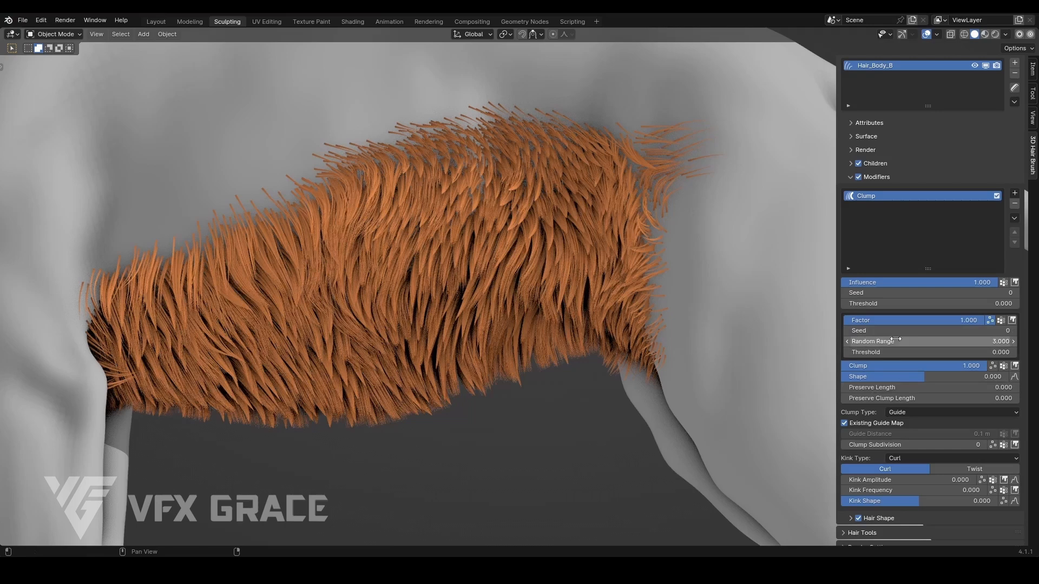
pyautogui.click(991, 322)
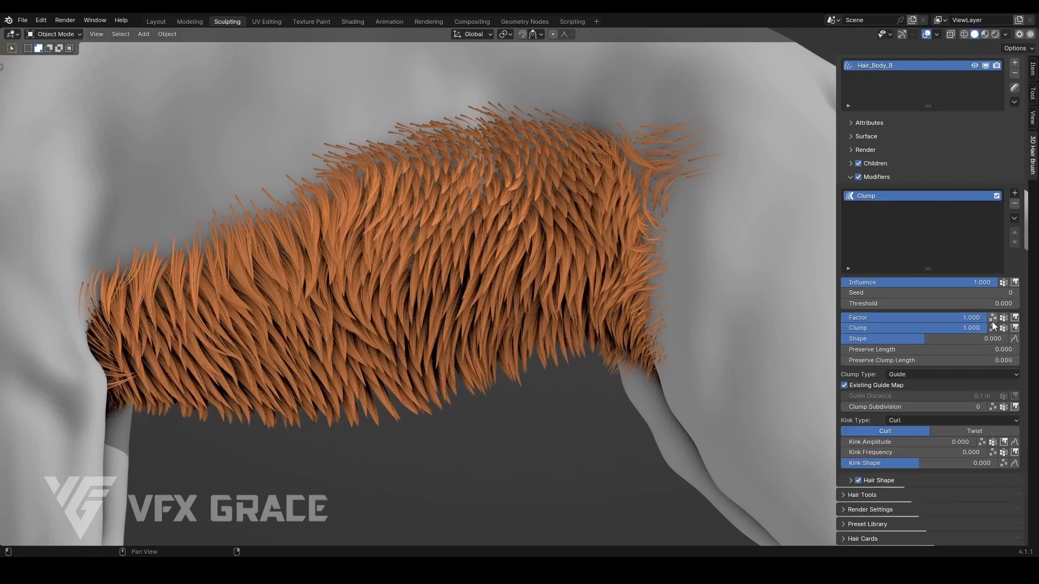
pyautogui.click(993, 320)
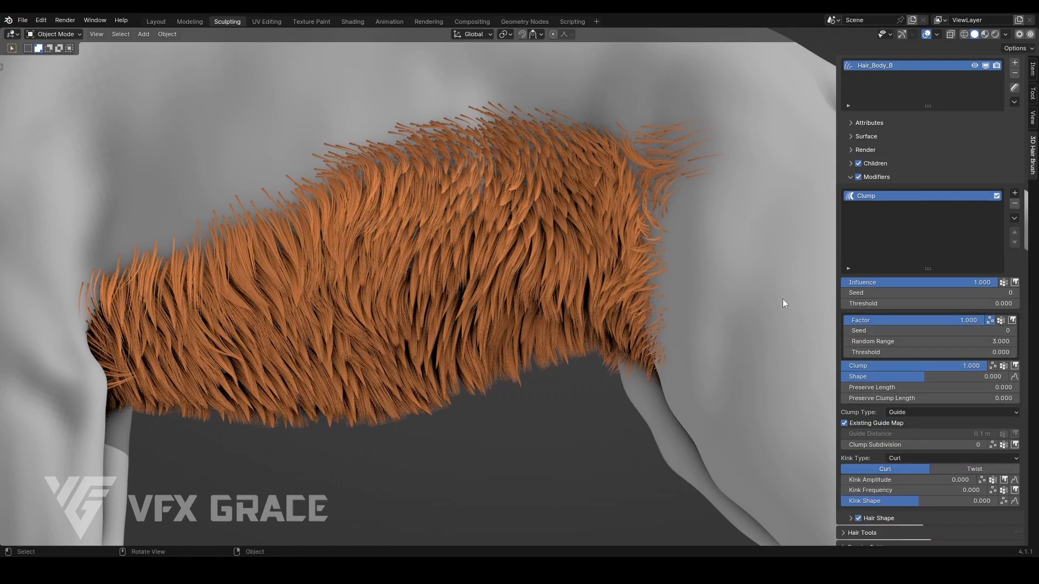
# Try a Factor Random Range of 10, settle on 2, and raise the Factor Threshold to about 0.196
pyautogui.click(917, 338)
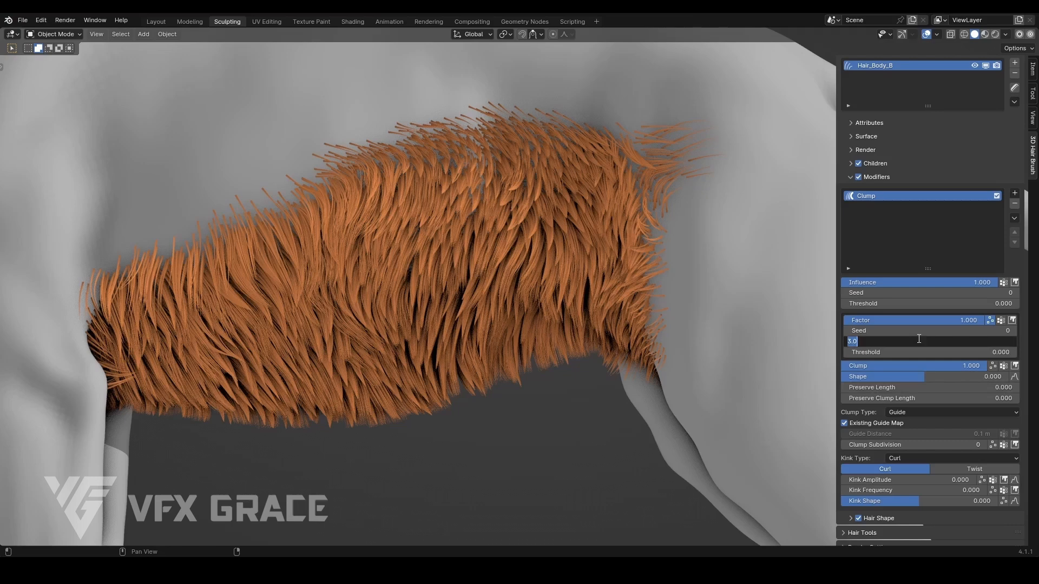
pyautogui.write('10')
pyautogui.press('Return')
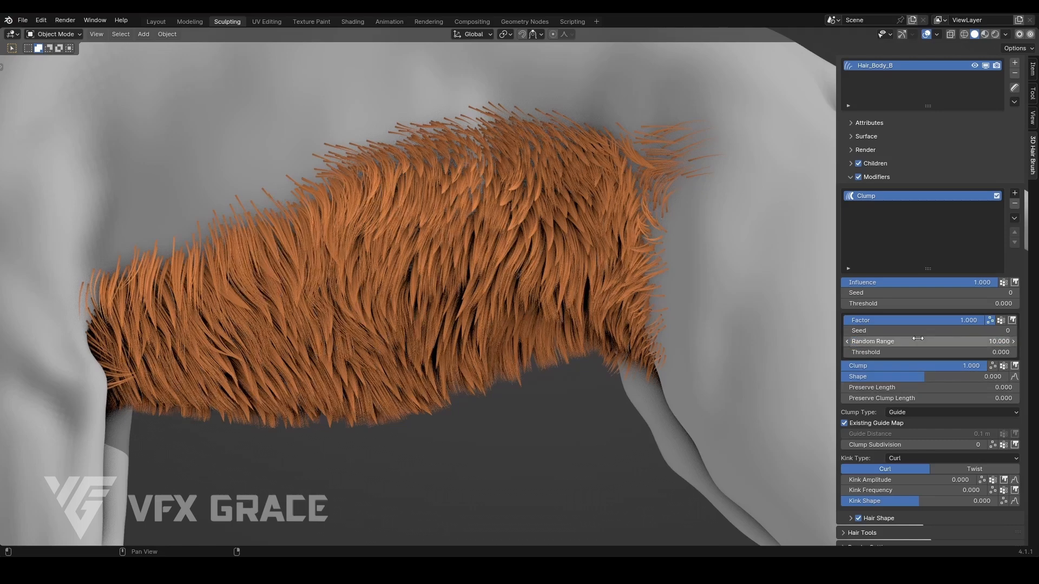
pyautogui.click(918, 339)
pyautogui.write('2')
pyautogui.press('Return')
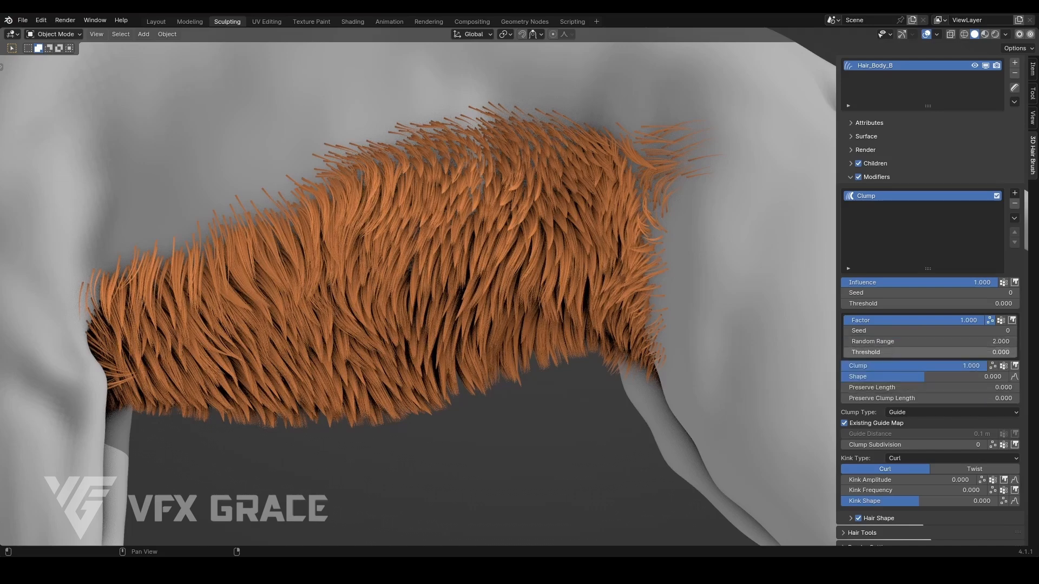
pyautogui.moveTo(888, 353)
pyautogui.mouseDown()
pyautogui.moveTo(988, 352)
pyautogui.moveTo(878, 352)
pyautogui.mouseUp()
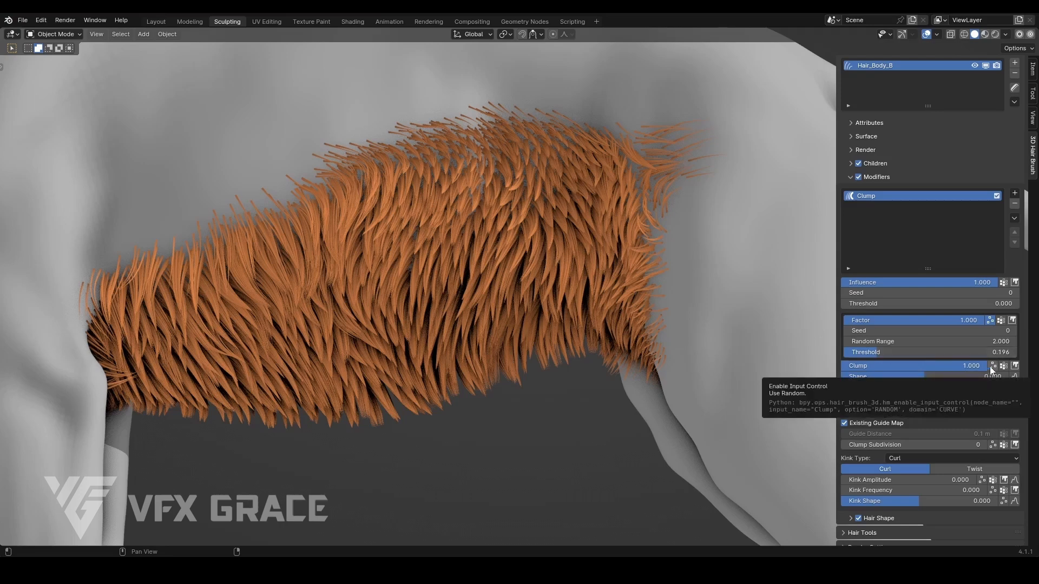
# Test a lower Clump value, restore it to 1, and enable random control for Clump while switching off Factor's
pyautogui.moveTo(971, 366); pyautogui.dragTo(860, 366)
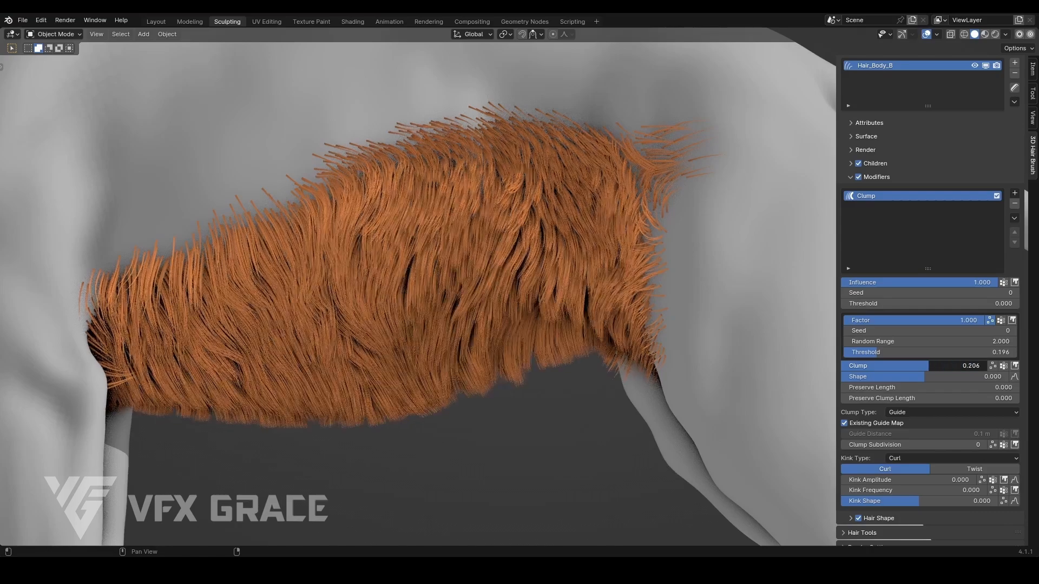
pyautogui.moveTo(929, 366); pyautogui.dragTo(986, 366)
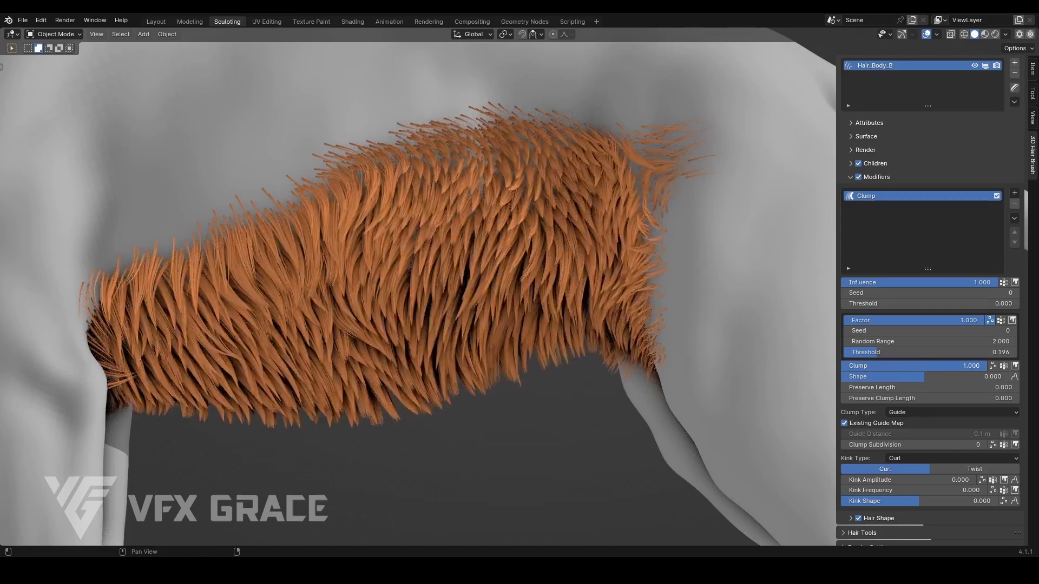
pyautogui.click(993, 366)
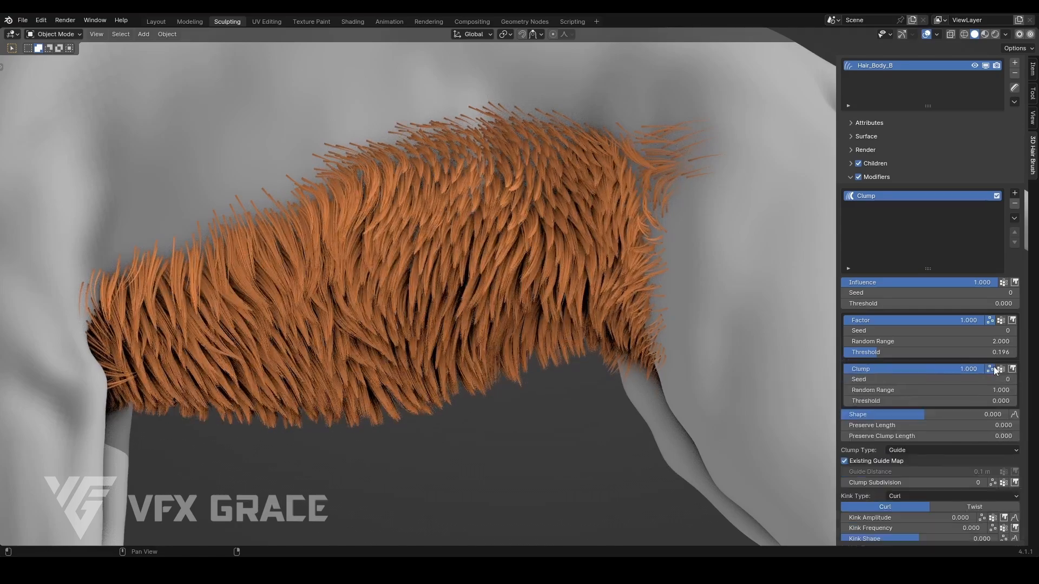
pyautogui.click(991, 320)
# Set Clump's Random Range to 3 and its Threshold to about 0.326, and re-enable random control for Factor
pyautogui.click(934, 353)
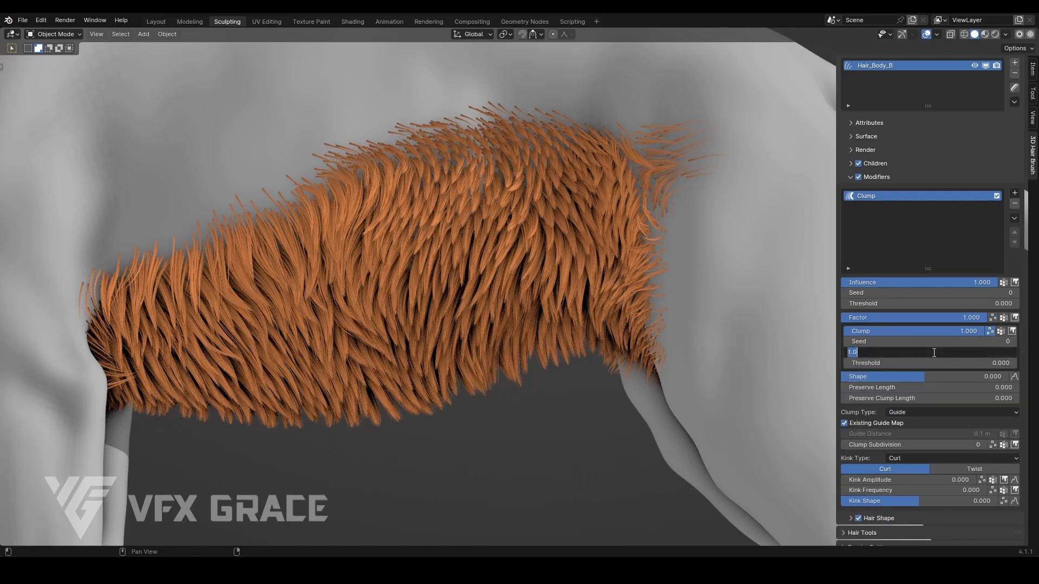
pyautogui.write('3')
pyautogui.press('Return')
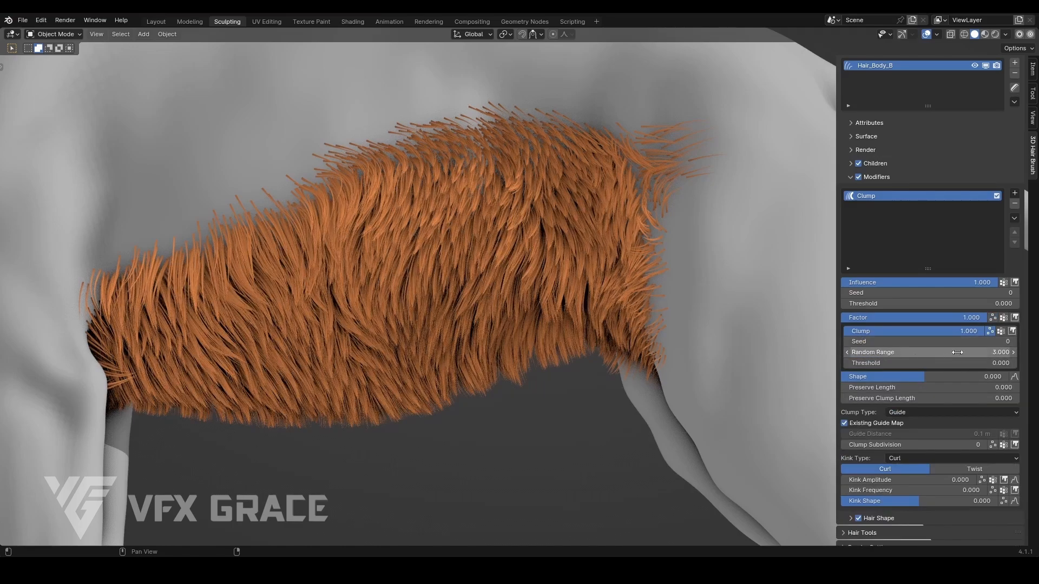
pyautogui.moveTo(881, 363)
pyautogui.mouseDown()
pyautogui.moveTo(1017, 363)
pyautogui.moveTo(850, 363)
pyautogui.moveTo(950, 364)
pyautogui.moveTo(882, 364)
pyautogui.moveTo(927, 363)
pyautogui.moveTo(899, 363)
pyautogui.mouseUp()
pyautogui.click(993, 318)
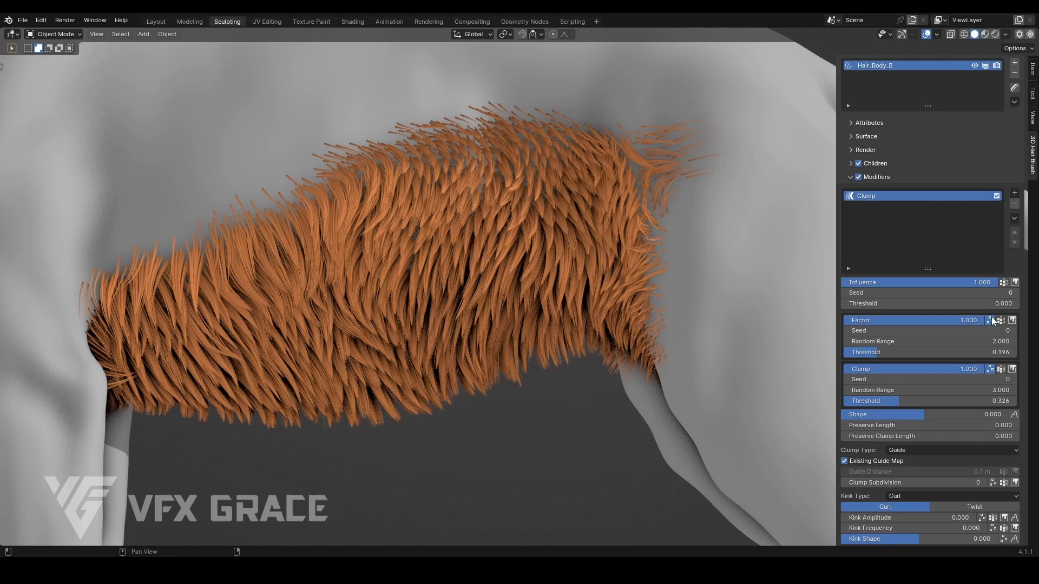
# Disable Existing Guide Map for the Clump modifier and set the Guide Distance to 0.01 m
pyautogui.scroll(-4, 926, 267)
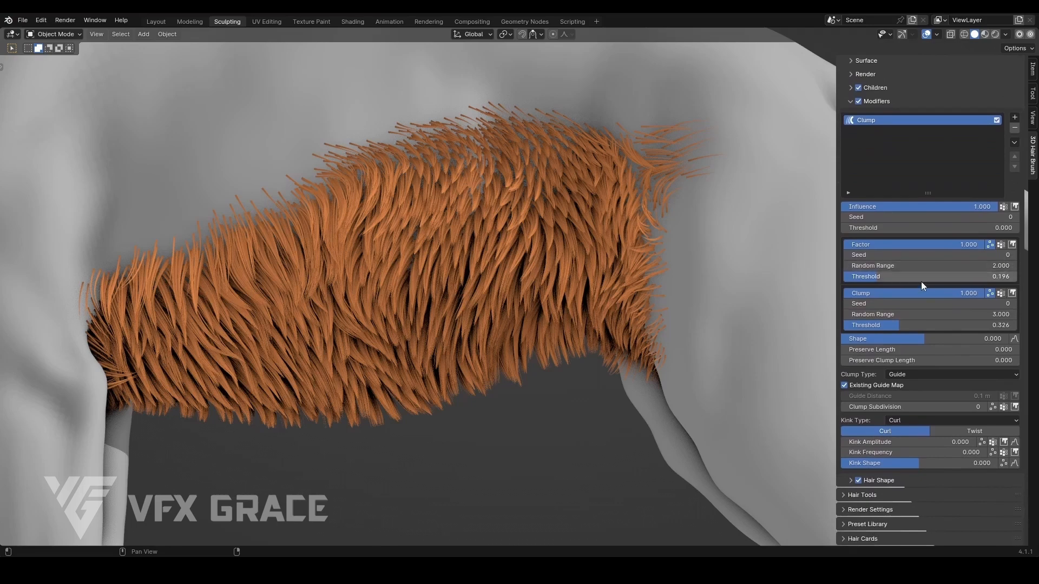
pyautogui.click(895, 385)
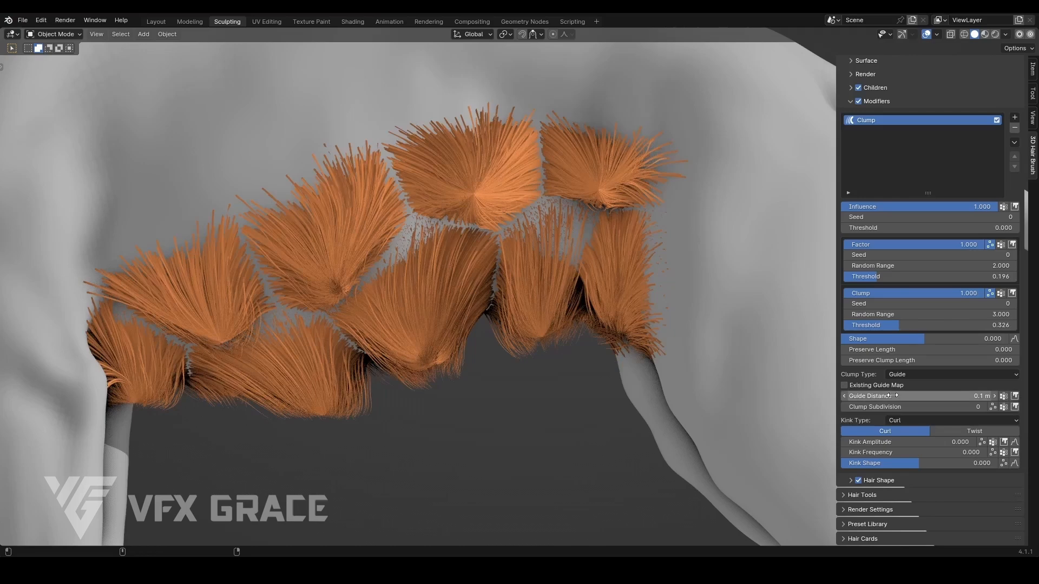
pyautogui.moveTo(918, 397); pyautogui.dragTo(876, 396)
pyautogui.click(899, 396)
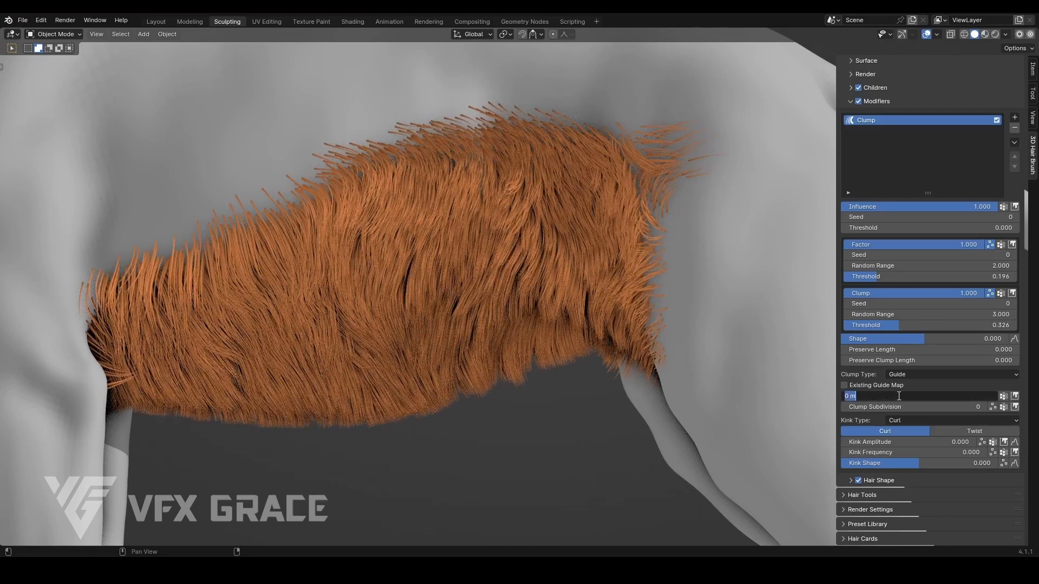
pyautogui.write('0.01')
pyautogui.press('Return')
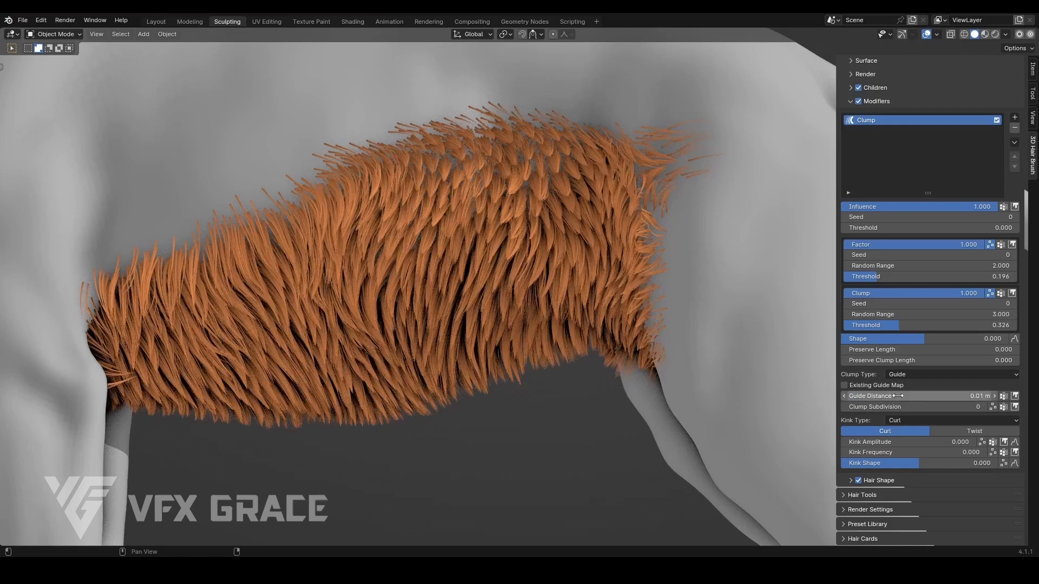
# Try a Guide Distance of 0.006 m and return it to 0.01 m
pyautogui.click(899, 396)
pyautogui.write('0')
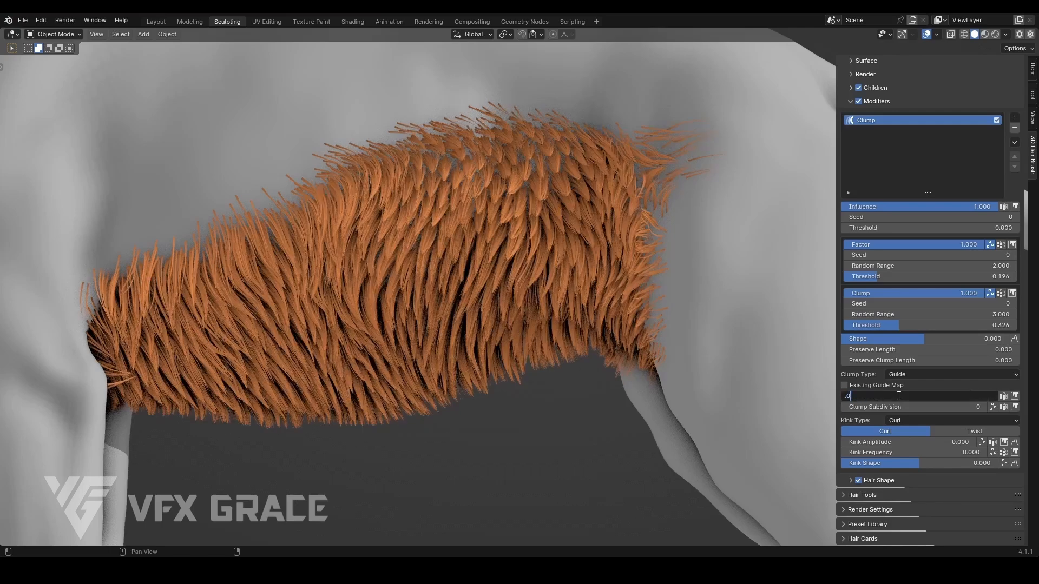
pyautogui.write('06')
pyautogui.press('Return')
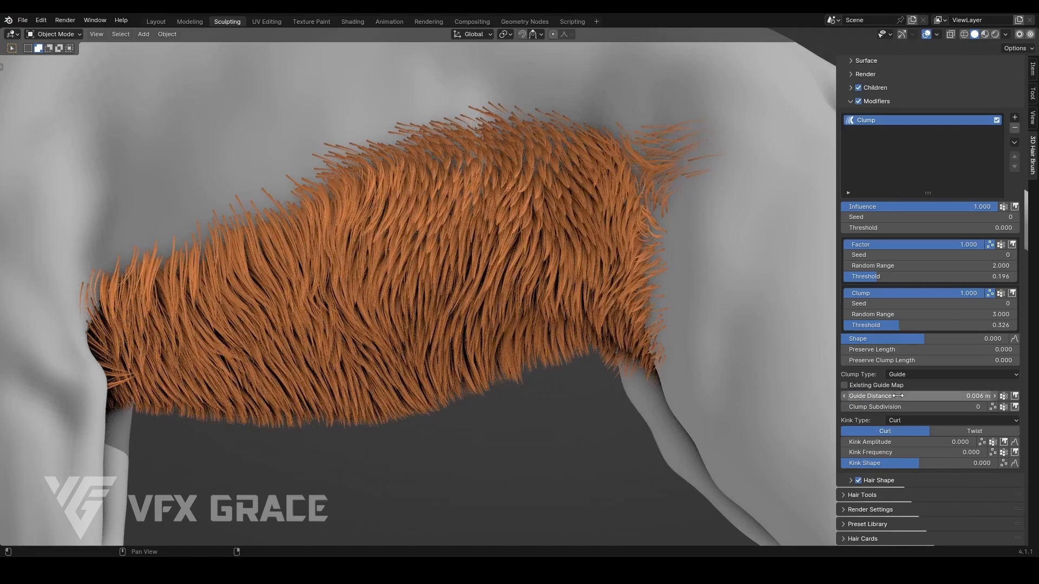
pyautogui.click(899, 396)
pyautogui.write('0.00')
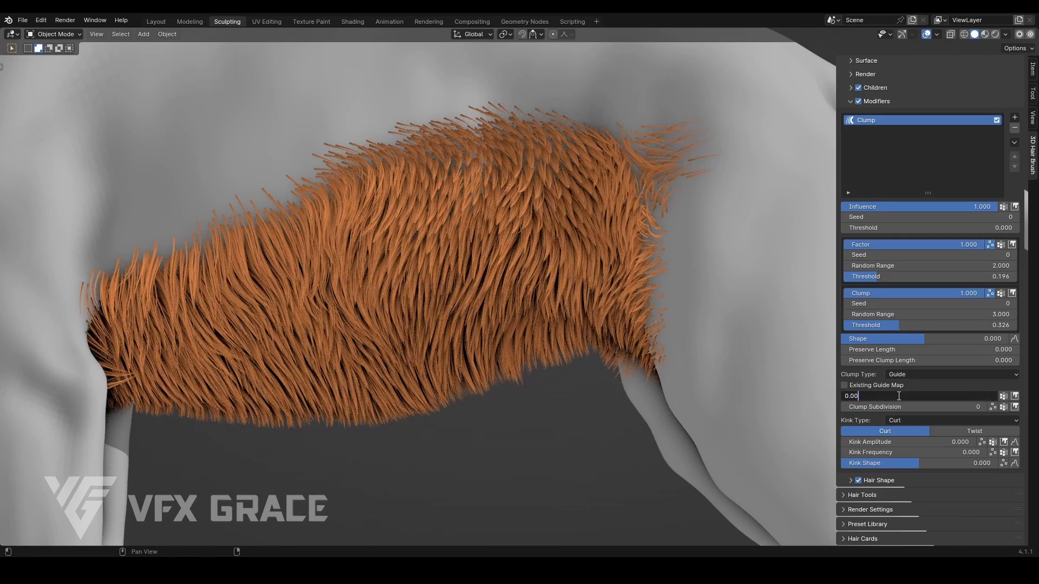
pyautogui.press('BackSpace')
pyautogui.write('1')
pyautogui.press('Return')
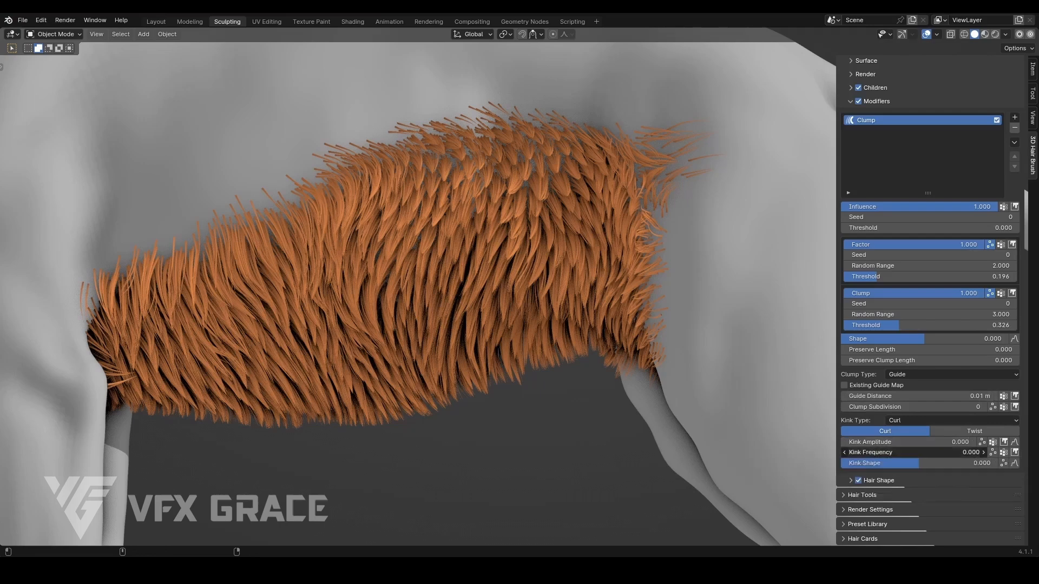
# Set the Clump modifier's Kink Frequency to 0.25 and its Kink Amplitude to 0.01
pyautogui.moveTo(914, 453)
pyautogui.mouseDown()
pyautogui.moveTo(968, 452)
pyautogui.moveTo(901, 442)
pyautogui.moveTo(913, 442)
pyautogui.mouseUp()
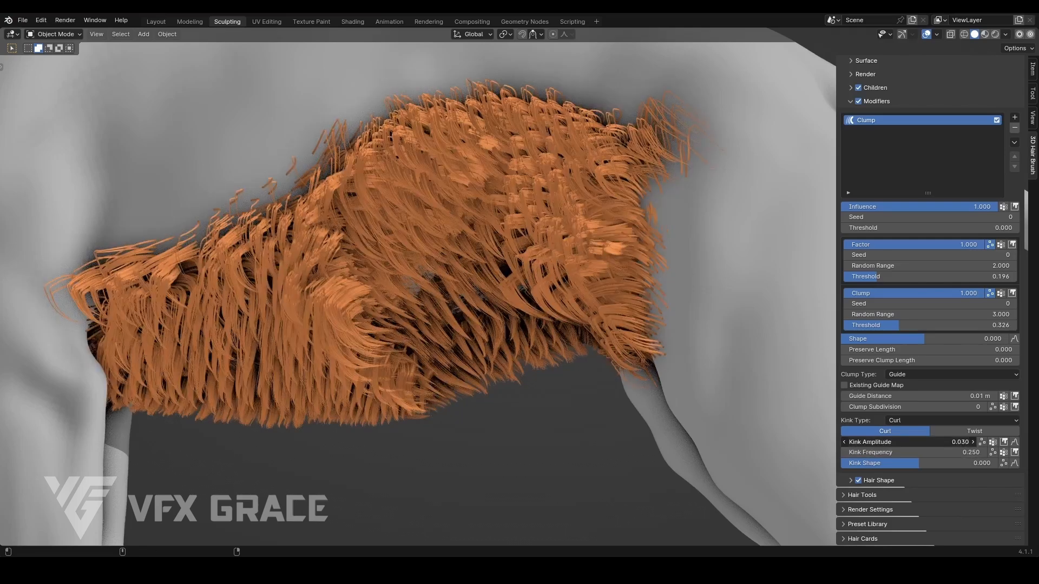
pyautogui.click(901, 441)
pyautogui.click(900, 440)
pyautogui.press('BackSpace')
pyautogui.write('1')
pyautogui.press('Return')
# Set the Clump modifier's Kink Amplitude to 0.003
pyautogui.click(900, 440)
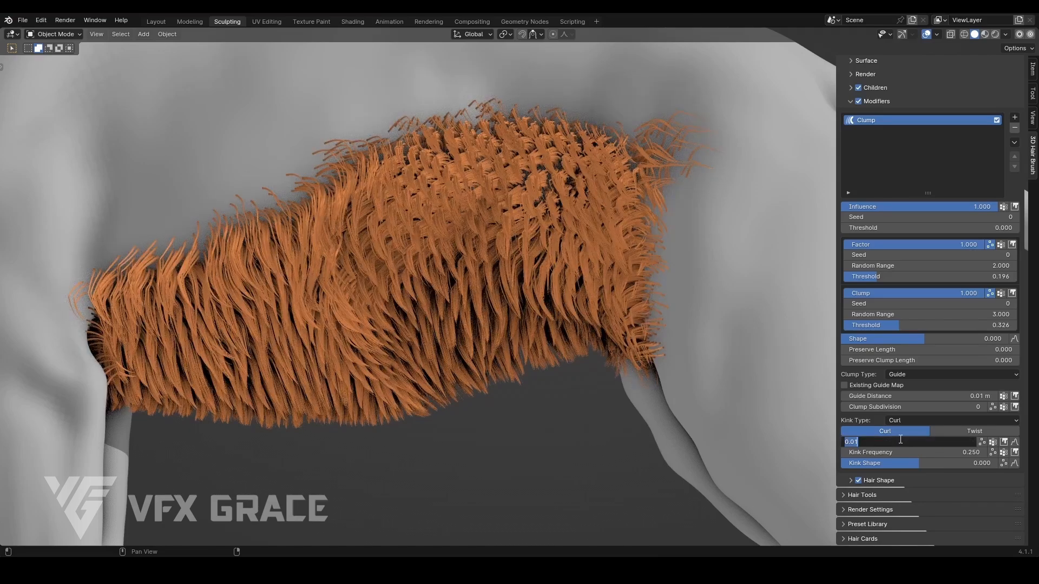
pyautogui.click(901, 440)
pyautogui.press('BackSpace')
pyautogui.write('03')
pyautogui.press('Return')
# Try random control on Kink Amplitude with a Random Range of 0.01, and turn the random control off again
pyautogui.click(981, 442)
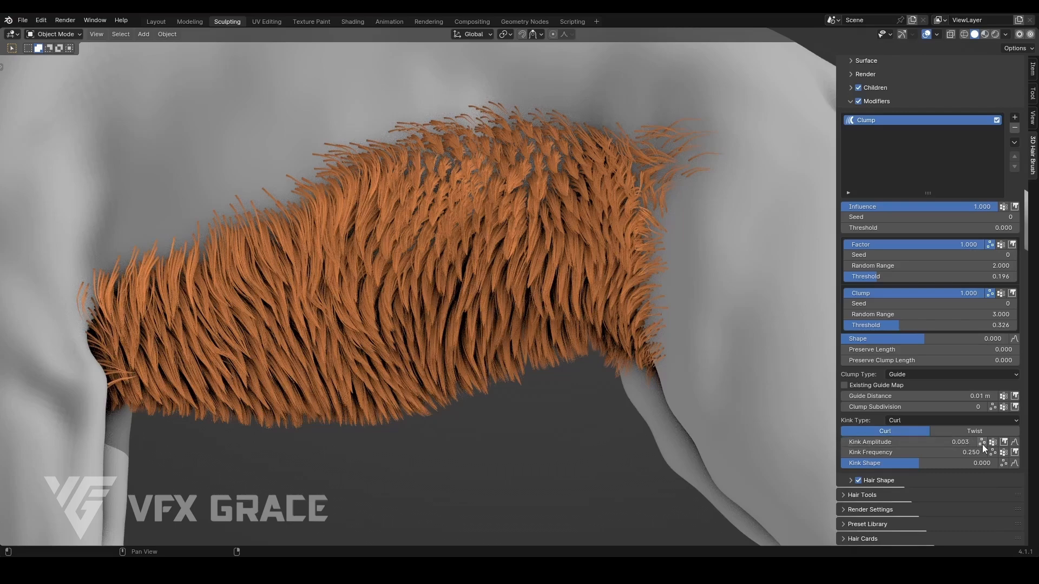
pyautogui.click(963, 466)
pyautogui.write('0.01')
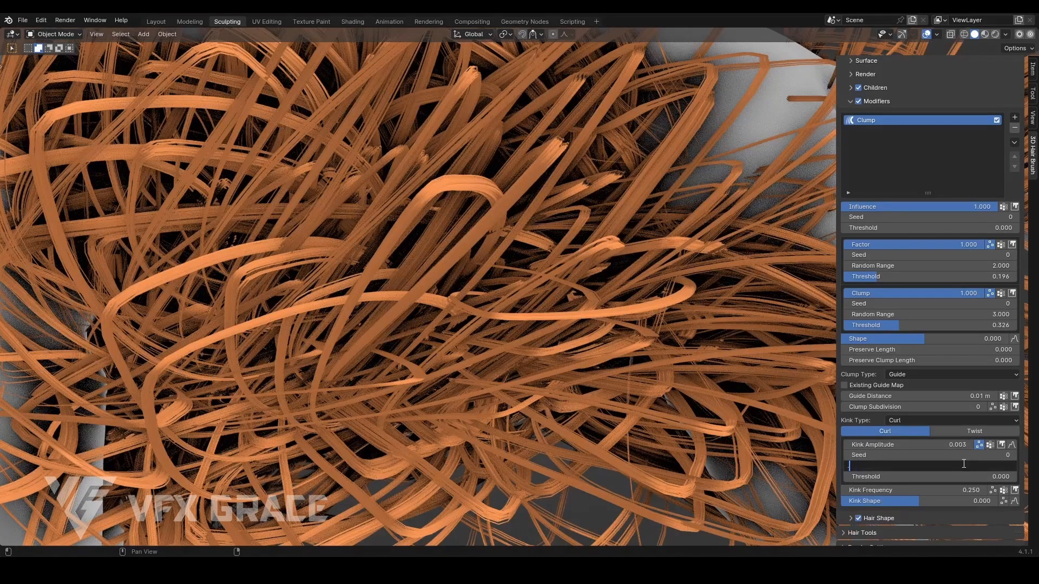
pyautogui.press('Return')
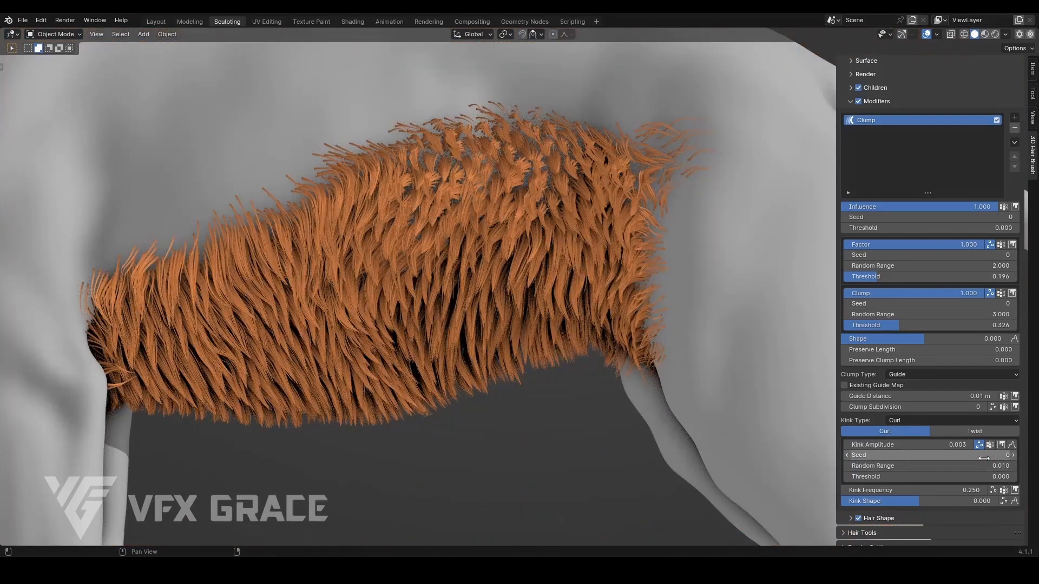
pyautogui.click(979, 444)
# Enable random control for Kink Frequency and try a frequency of 1
pyautogui.click(991, 454)
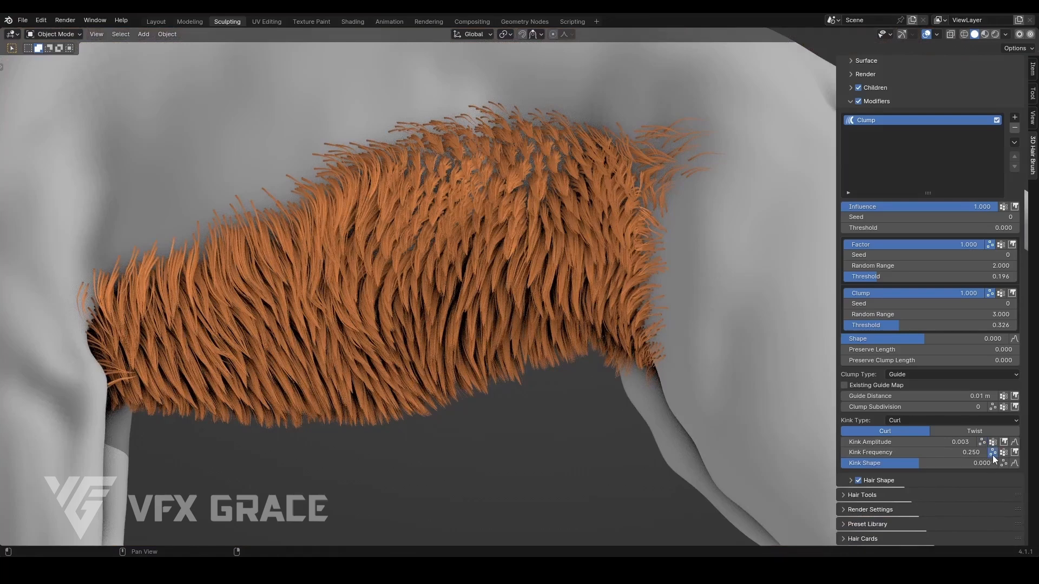
pyautogui.click(959, 456)
pyautogui.write('1')
pyautogui.press('Return')
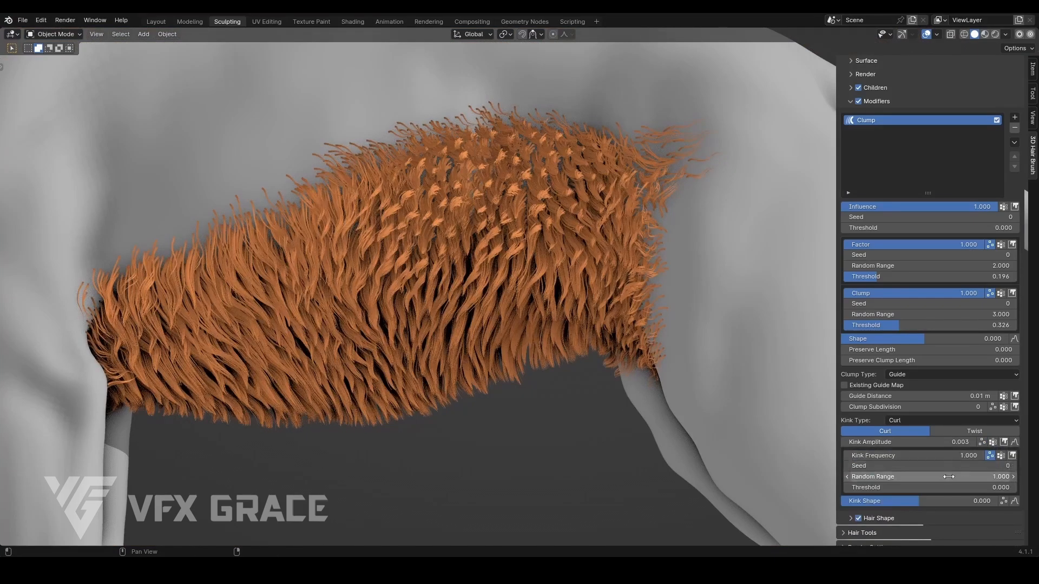
# Set the Clump modifier's Kink Frequency to 0.3 and its Kink Amplitude to 0.002
pyautogui.click(948, 465)
pyautogui.click(952, 457)
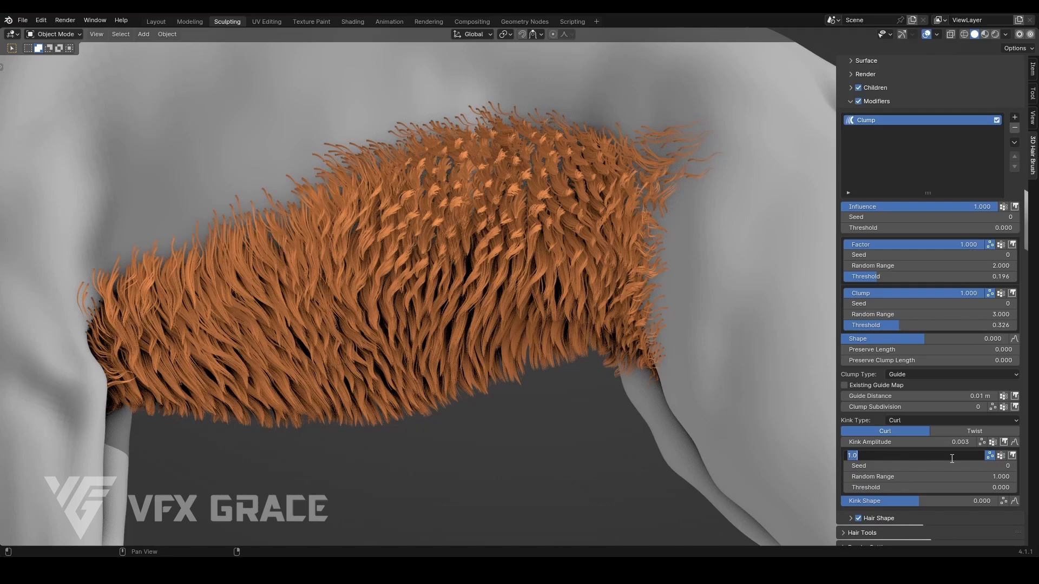
pyautogui.write('.3')
pyautogui.press('Return')
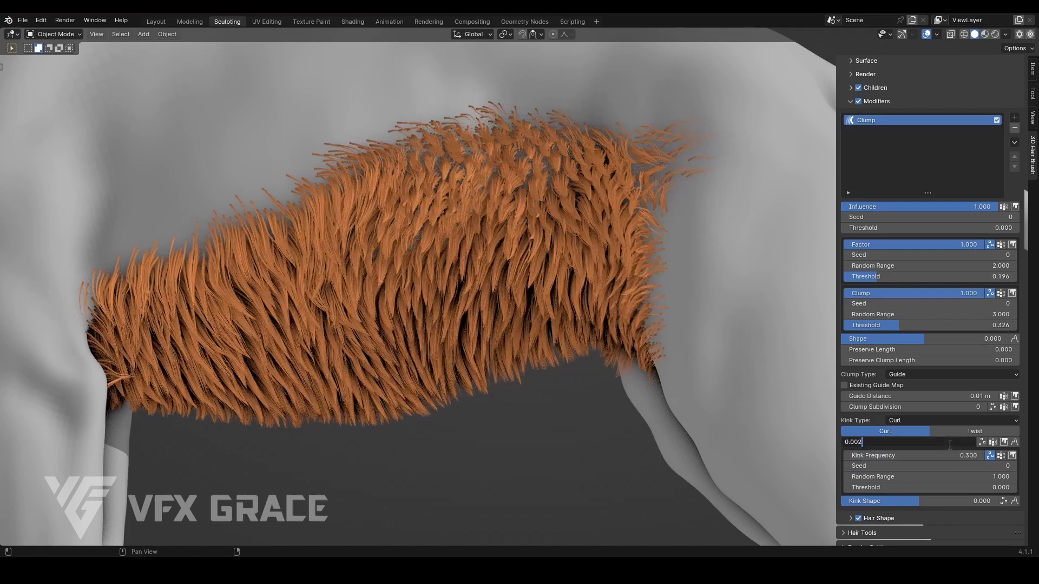
pyautogui.moveTo(951, 444); pyautogui.dragTo(948, 444)
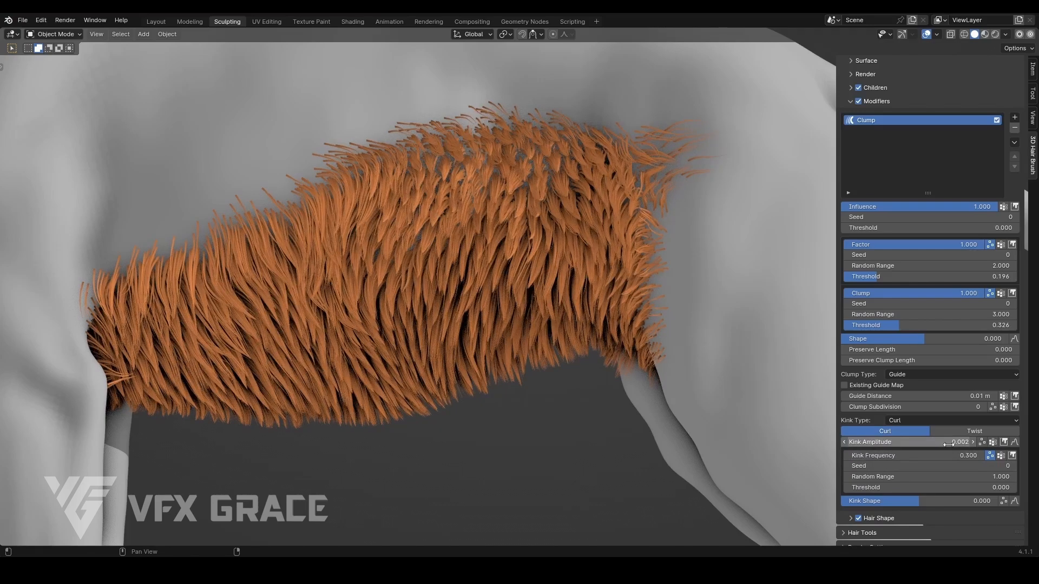
# Add a Noise modifier to the Hair_Body_B hair, trying a Magnitude of 0.1 and reducing it to 0.02
pyautogui.scroll(2, 994, 201)
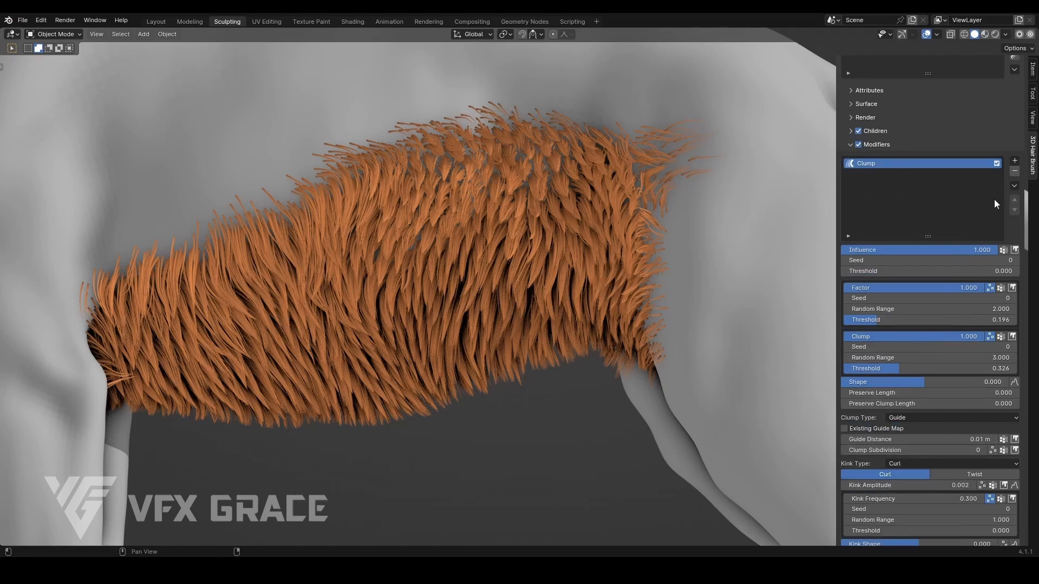
pyautogui.click(1013, 164)
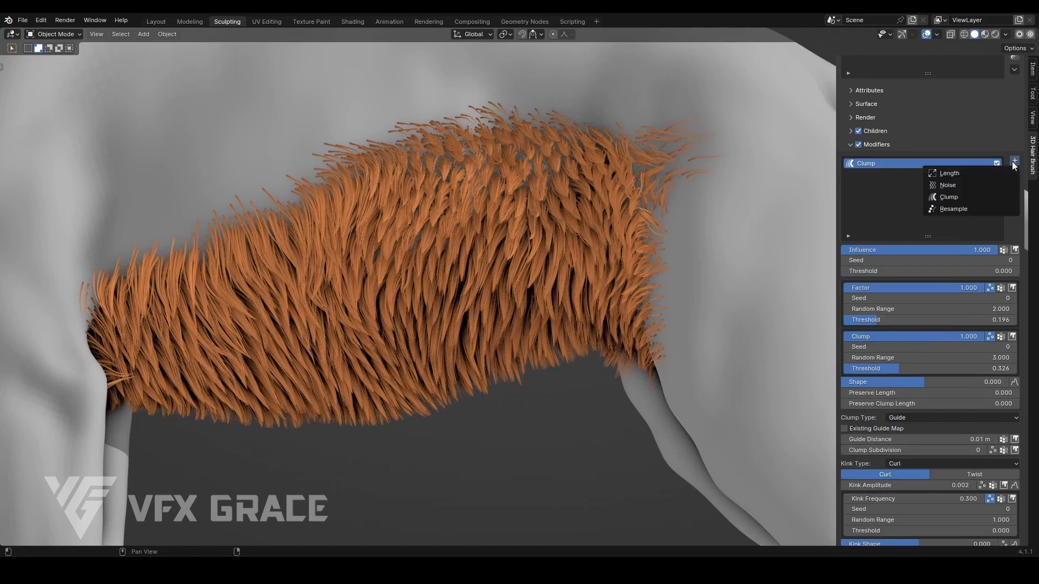
pyautogui.click(986, 184)
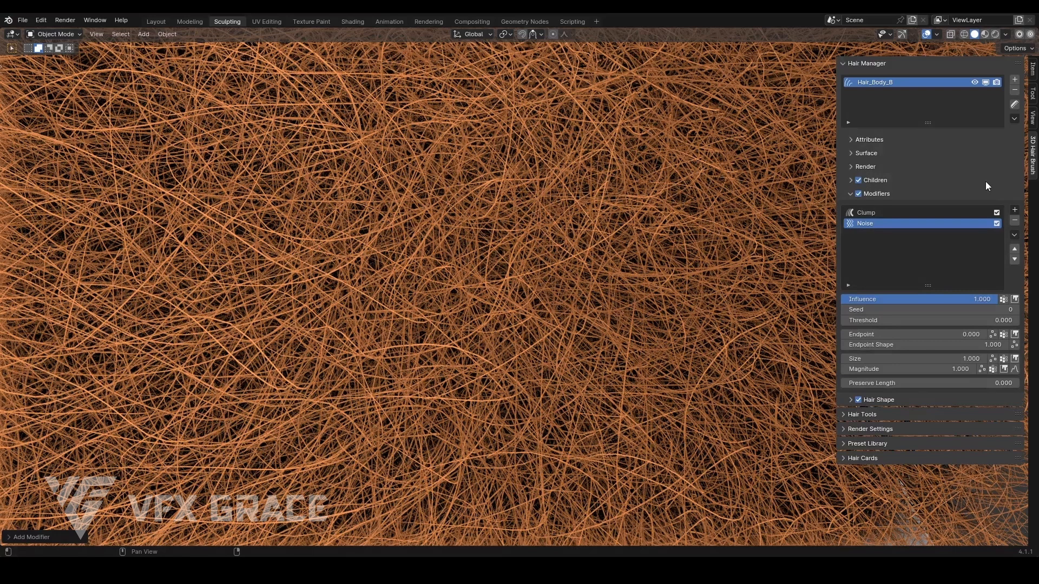
pyautogui.doubleClick(901, 369)
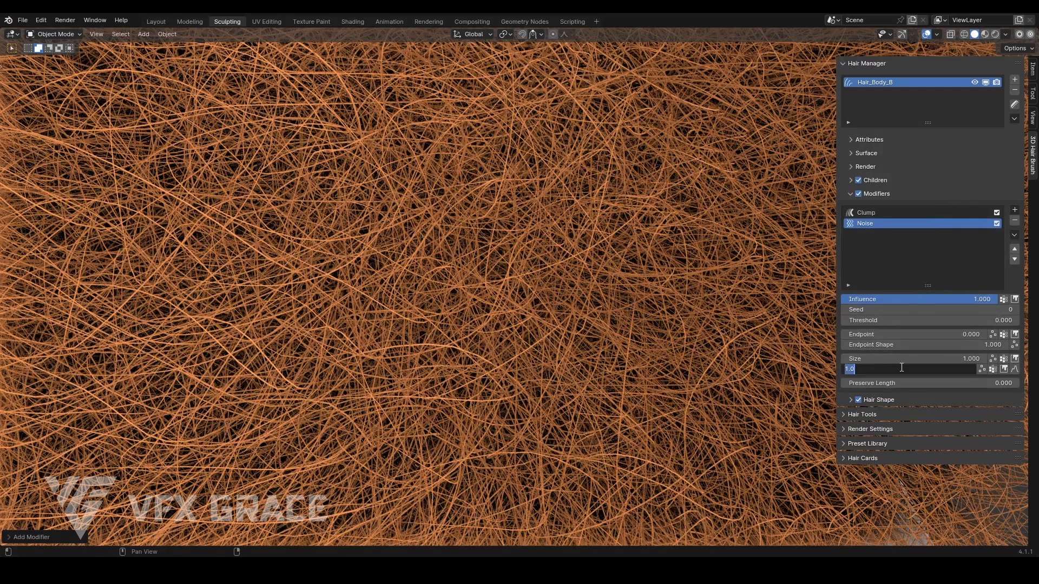
pyautogui.write('0.1')
pyautogui.press('Return')
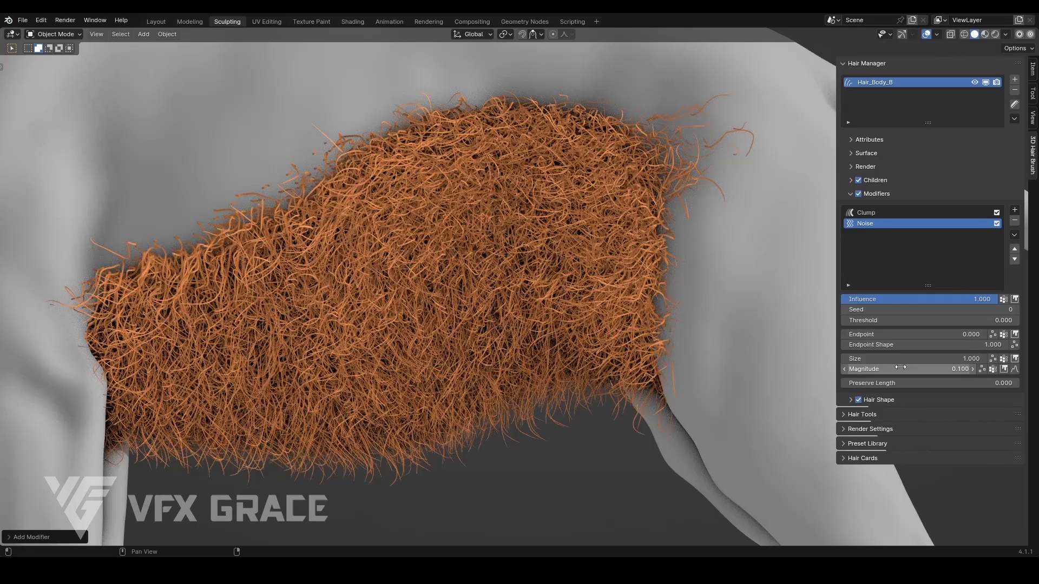
pyautogui.doubleClick(900, 367)
pyautogui.write('0.02')
pyautogui.press('Return')
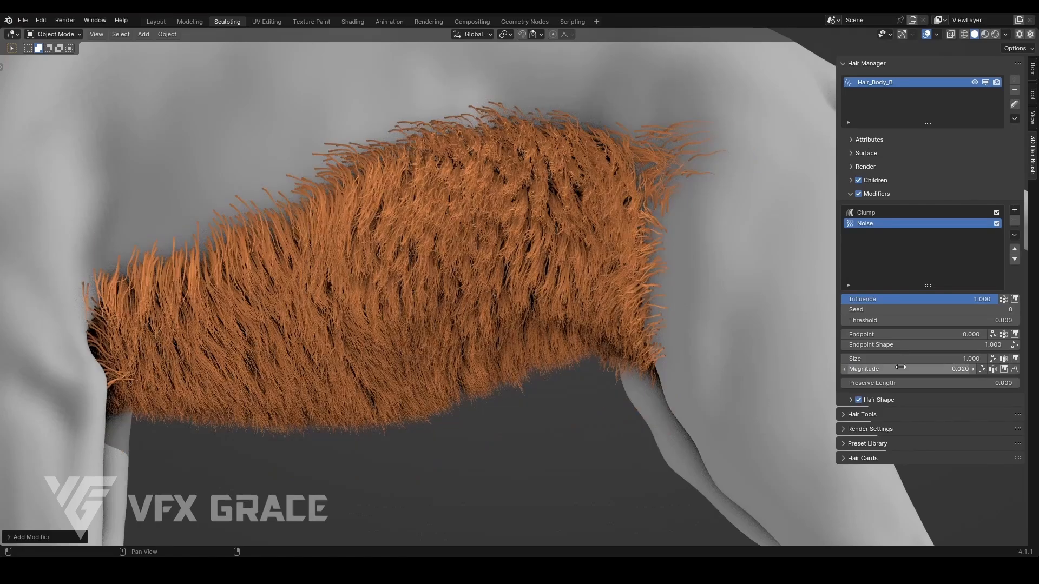
# Enable texture control for the Noise modifier's Influence and assign the existing Hair_Body_A_Rou image
pyautogui.click(1014, 299)
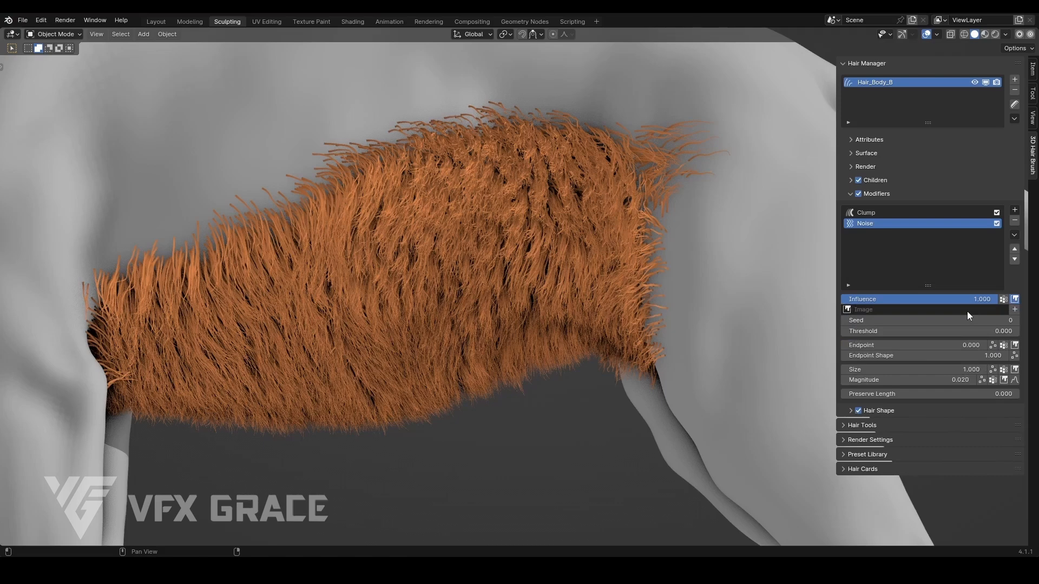
pyautogui.click(1014, 310)
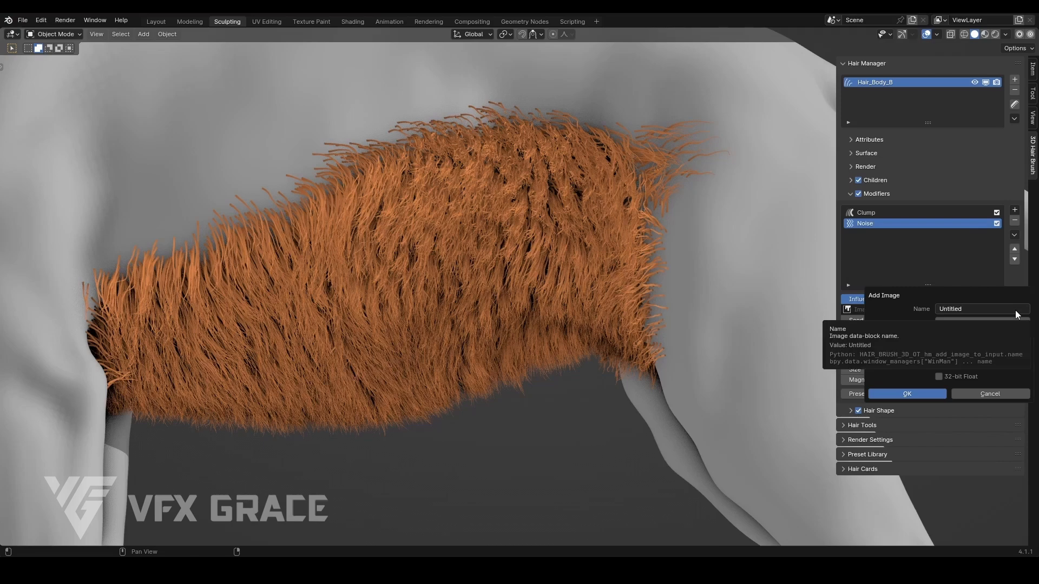
pyautogui.press('Escape')
pyautogui.click(976, 310)
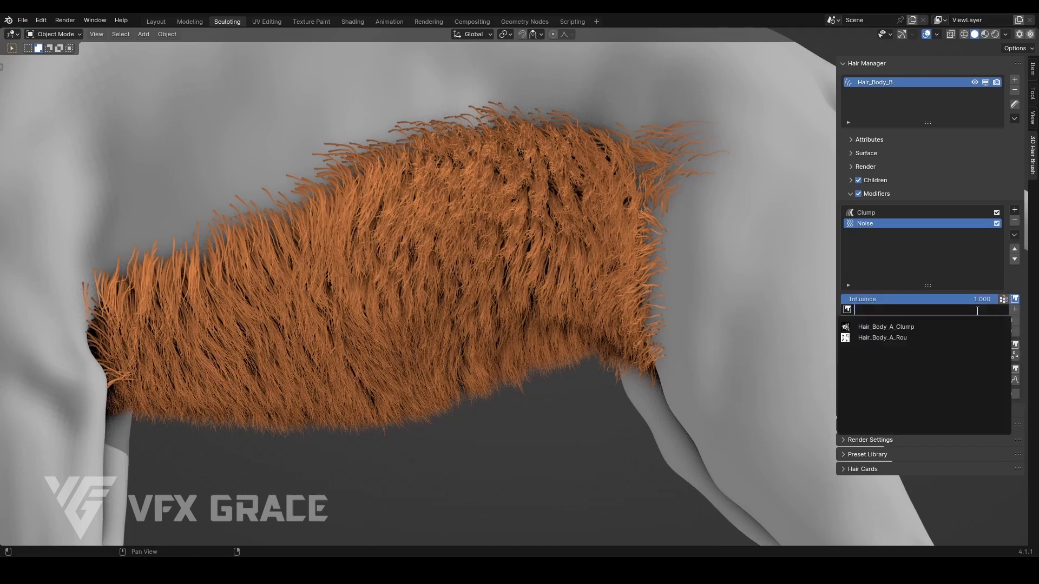
pyautogui.click(942, 338)
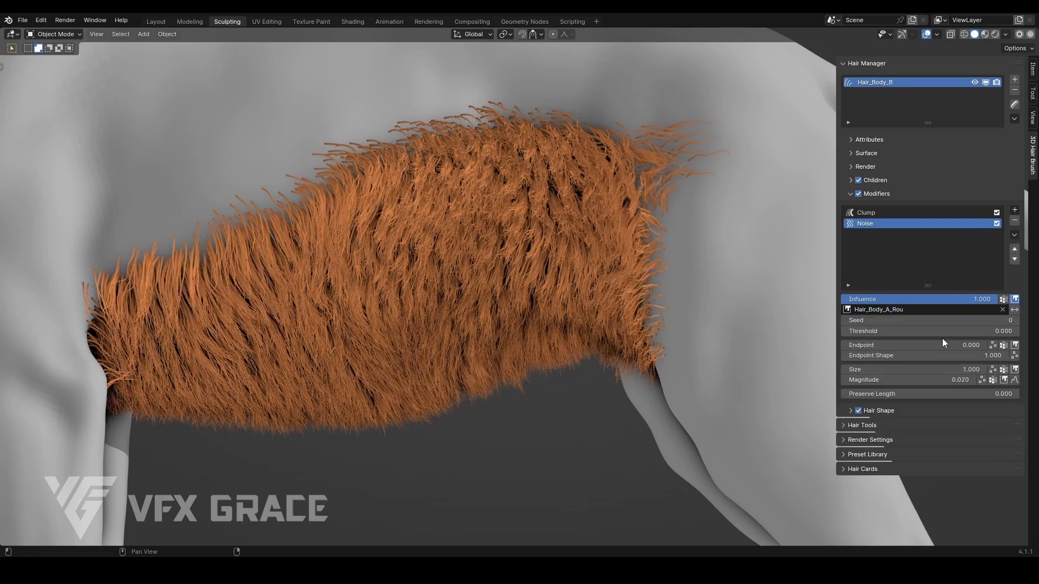
# Set the Noise modifier's Magnitude to 0.01 and inspect the fur up close
pyautogui.click(931, 380)
pyautogui.write('0.01')
pyautogui.press('Return')
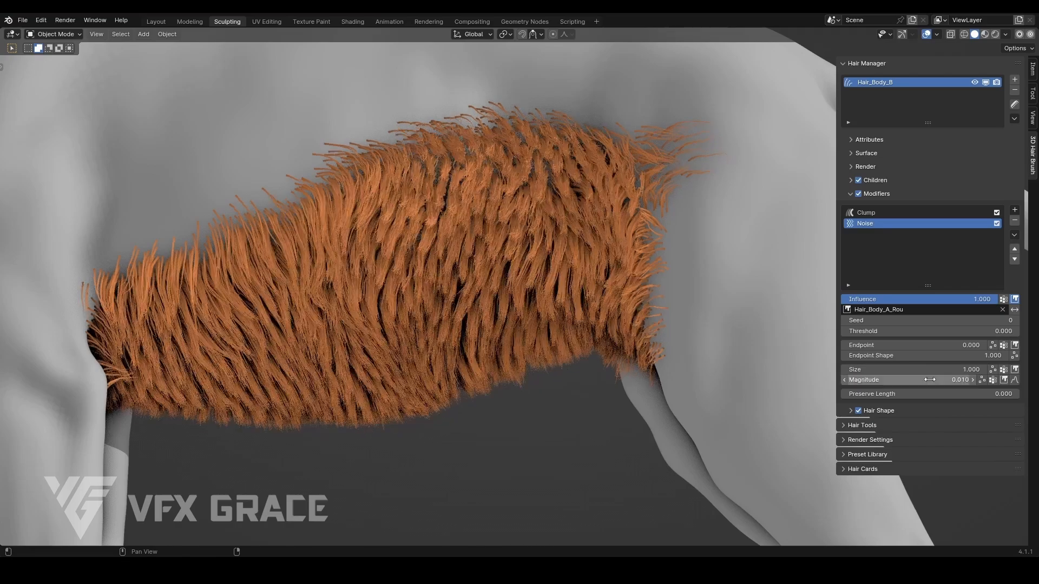
pyautogui.moveTo(630, 304)
pyautogui.mouseDown(button='middle')
pyautogui.moveTo(622, 301)
pyautogui.moveTo(631, 303)
pyautogui.mouseUp(button='middle')
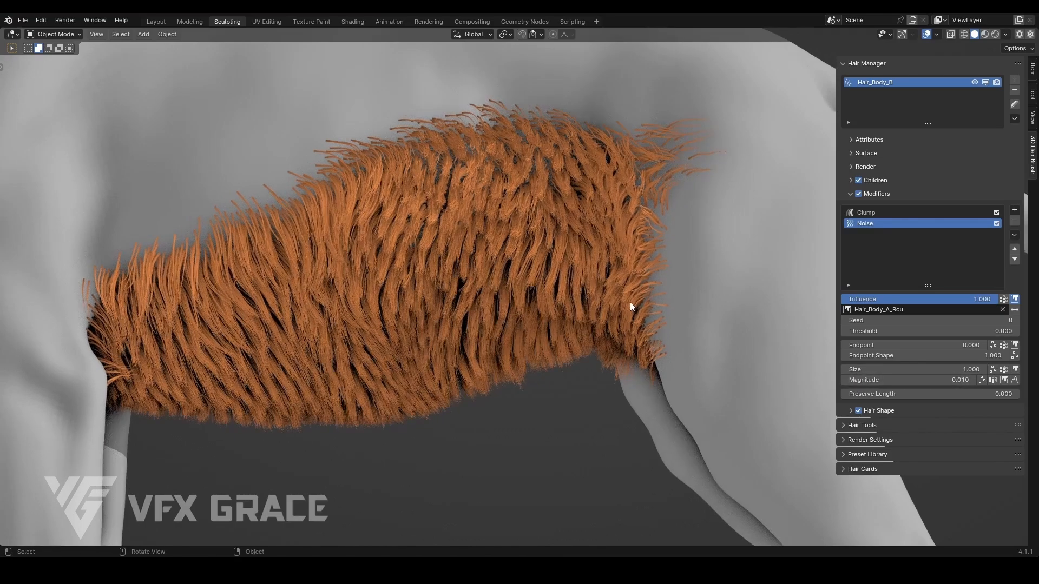
pyautogui.scroll(6, 478, 232)
pyautogui.scroll(-2, 479, 232)
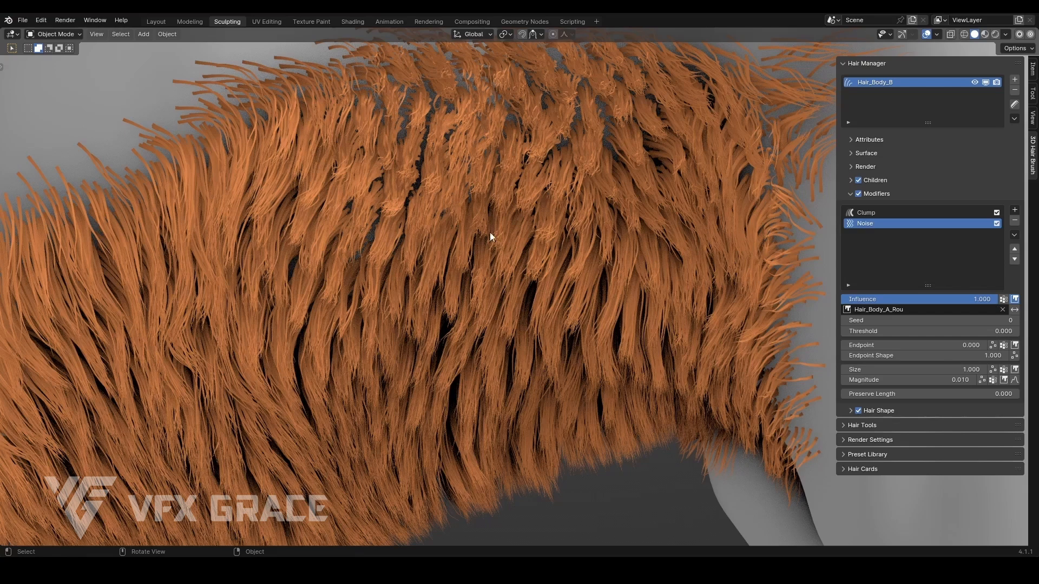
# Enable the curve control for the Noise Magnitude and raise the curve's start point to a Y value of 1
pyautogui.click(1015, 380)
pyautogui.scroll(-1, 949, 374)
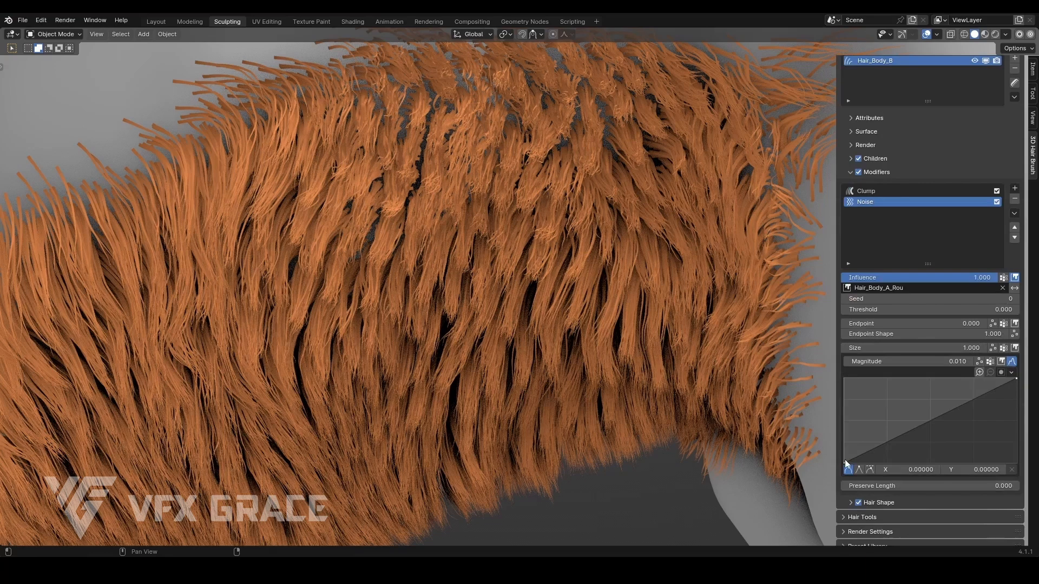
pyautogui.moveTo(846, 462); pyautogui.dragTo(844, 379)
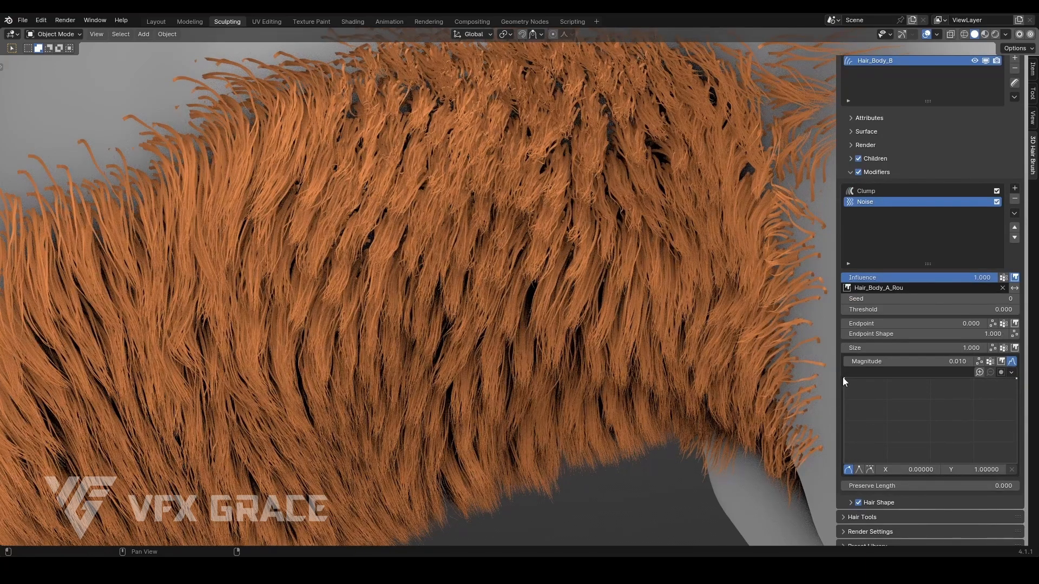
pyautogui.scroll(-1, 563, 232)
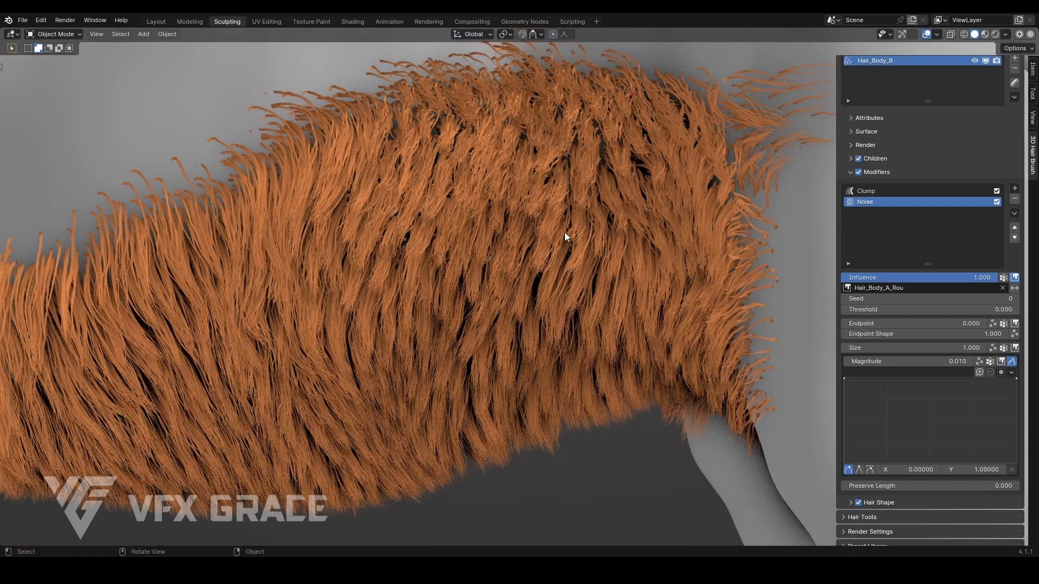
pyautogui.scroll(1, 565, 236)
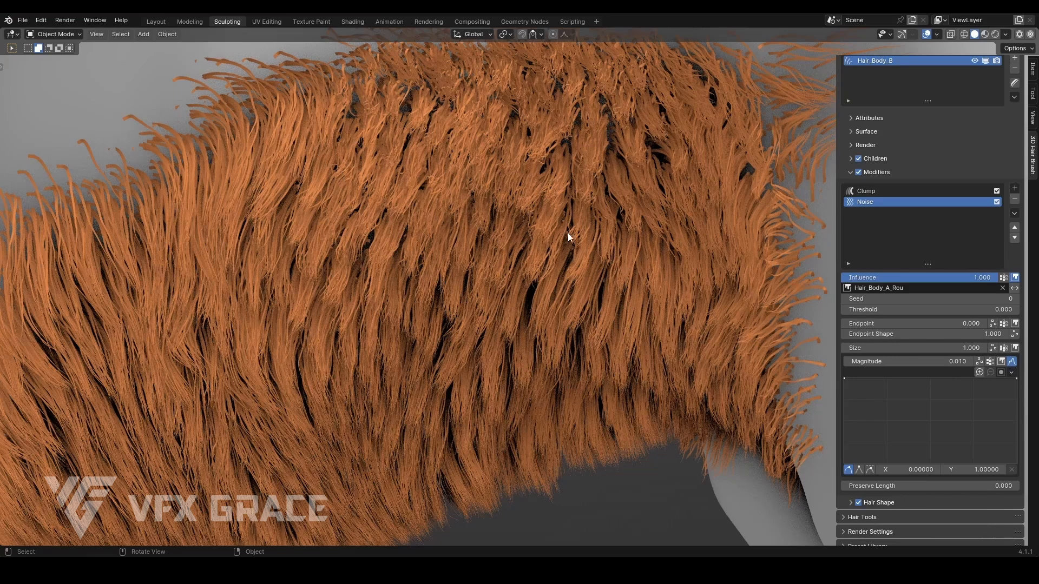
# Set the Noise modifier's Influence Threshold to about 0.563 and check the fur from farther away
pyautogui.moveTo(920, 310); pyautogui.dragTo(941, 310)
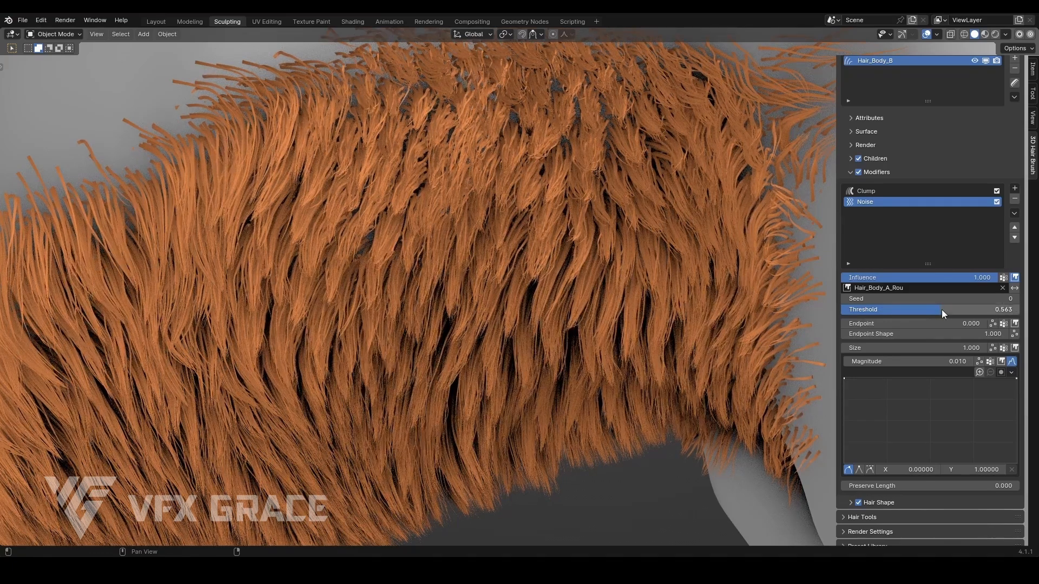
pyautogui.scroll(-2, 530, 244)
pyautogui.scroll(1, 508, 284)
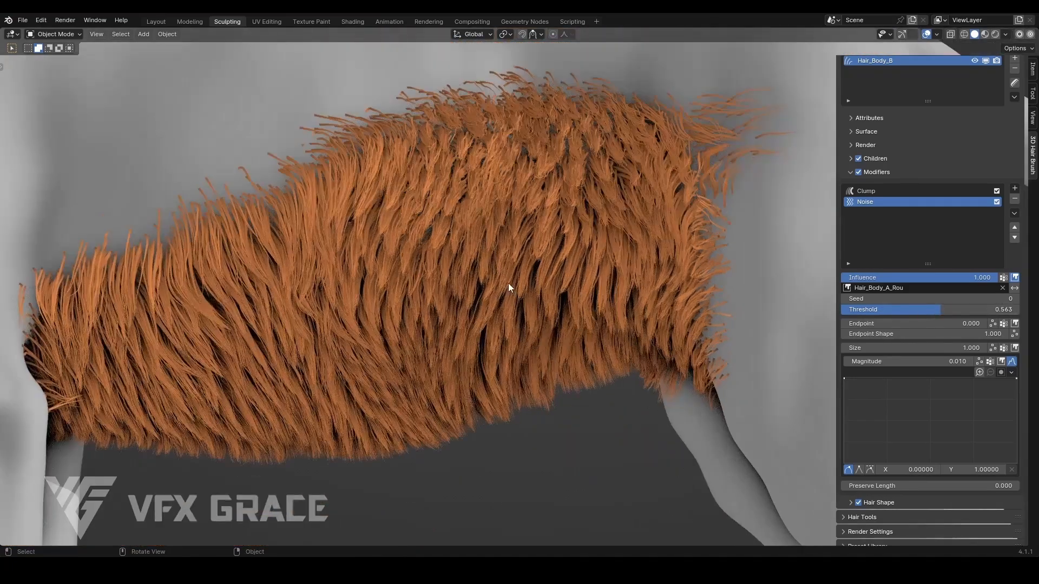
# Add a Length modifier to the hair and change its Mode to Cut
pyautogui.click(1014, 188)
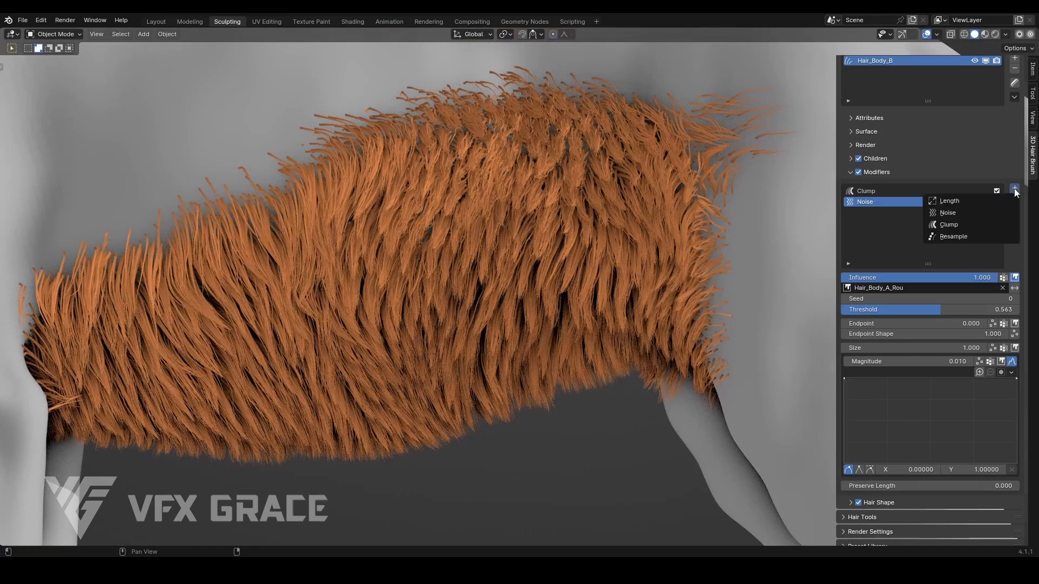
pyautogui.click(1002, 198)
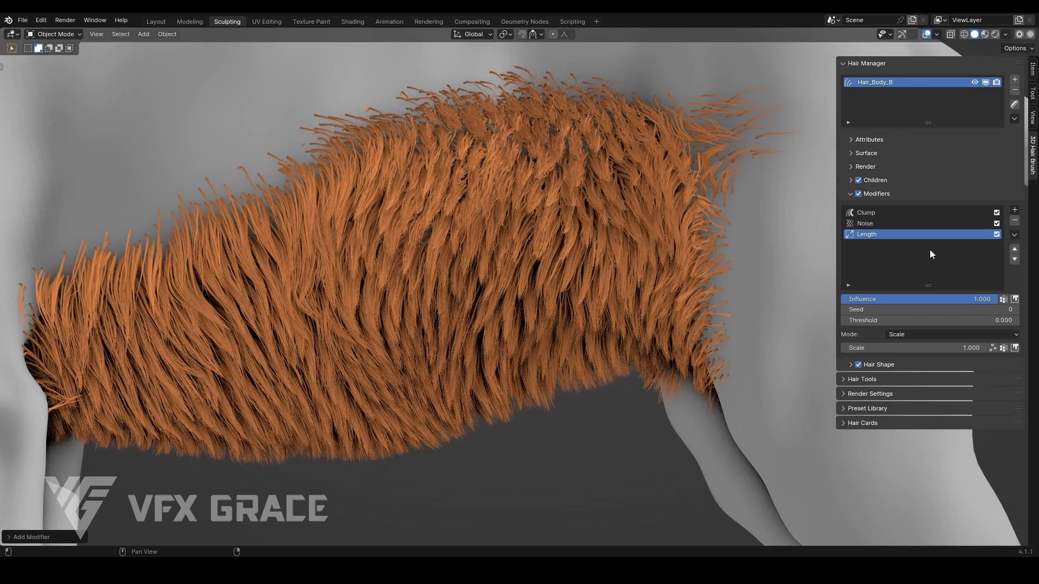
pyautogui.scroll(6, 505, 310)
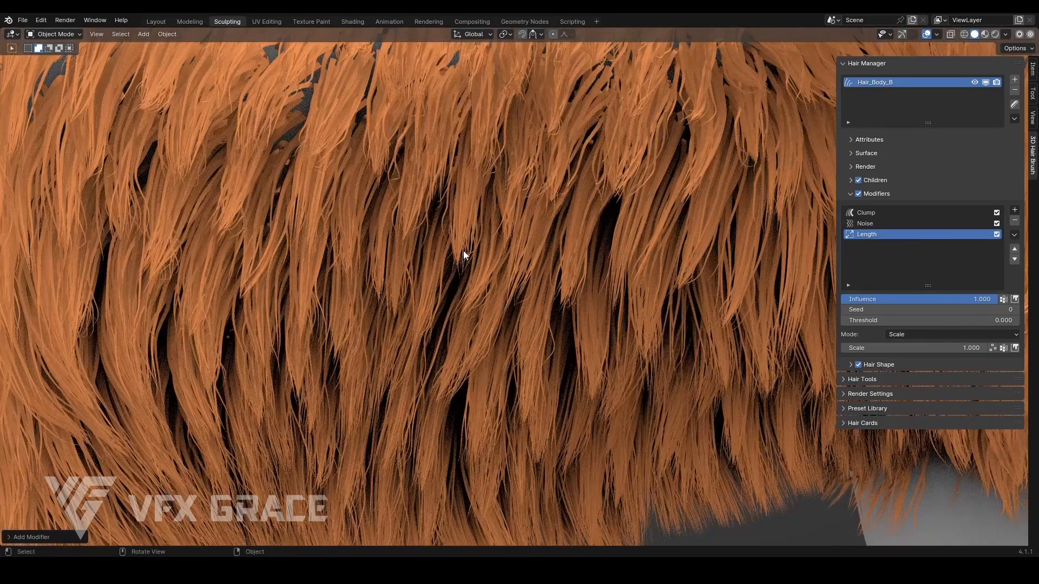
pyautogui.click(907, 334)
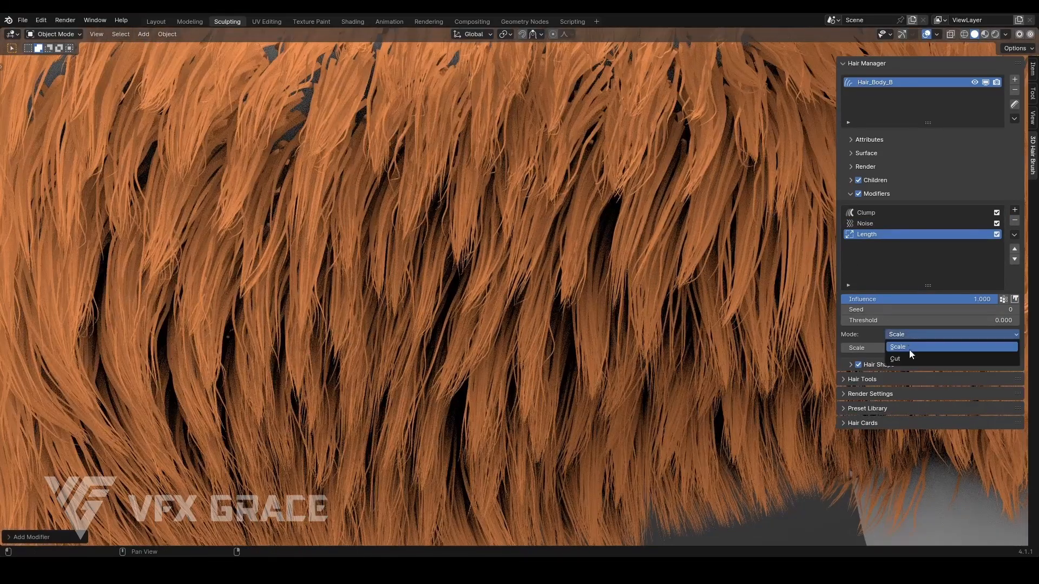
pyautogui.click(911, 359)
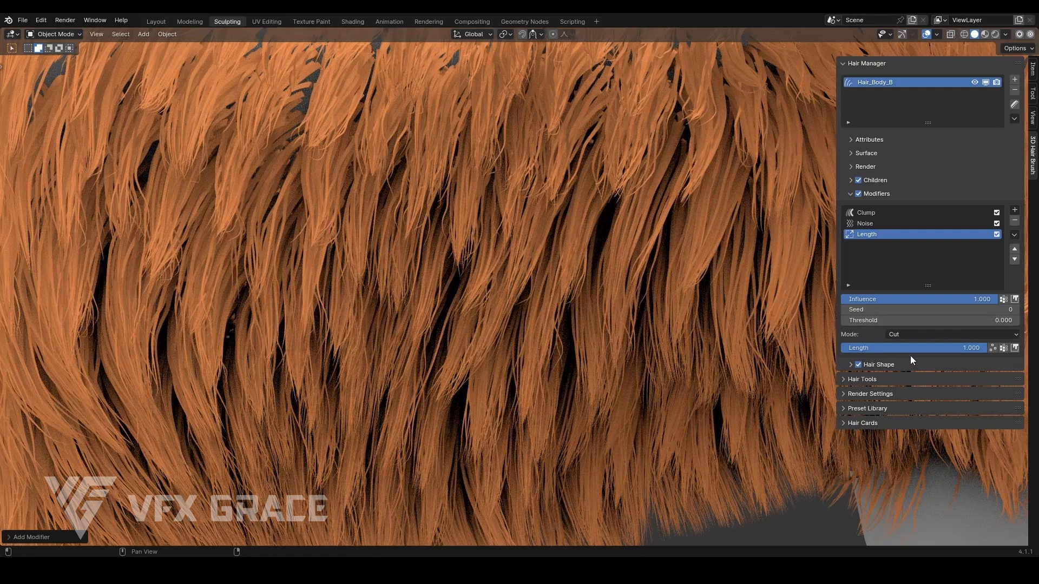
# Enable random control for the Length modifier's Length, and switch the modifier off and on to compare the hair tips
pyautogui.click(994, 348)
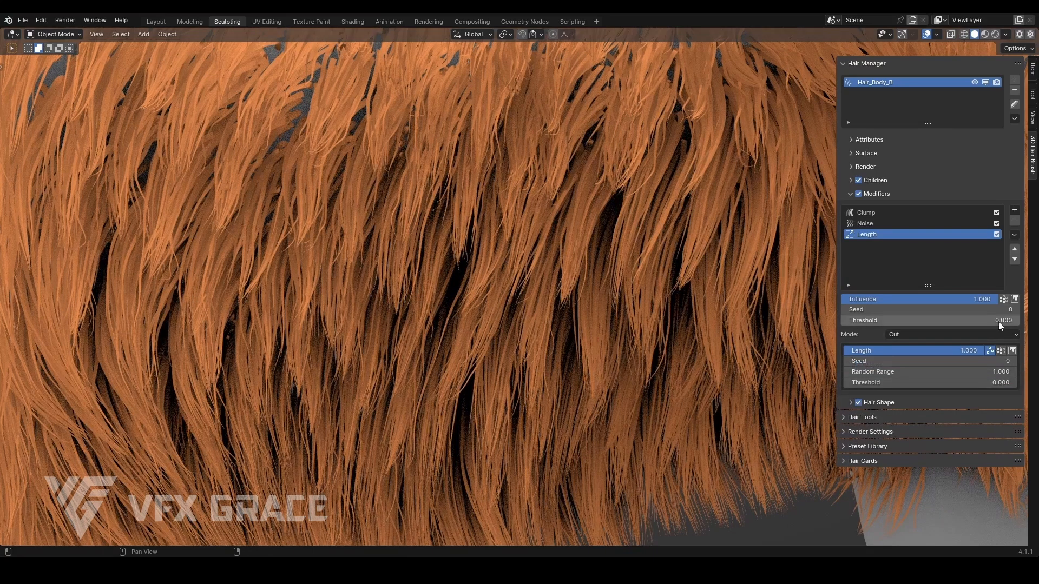
pyautogui.click(997, 235)
pyautogui.click(998, 234)
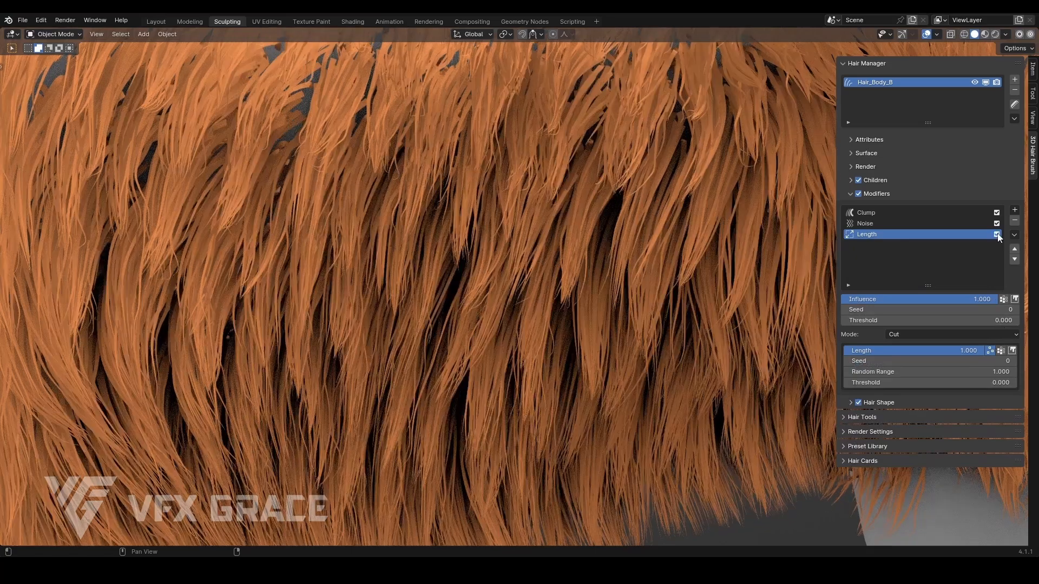
# Set the Length modifier's Length to about 0.773 and toggle the modifier off and on to compare the fur from farther away
pyautogui.moveTo(961, 350)
pyautogui.mouseDown()
pyautogui.moveTo(936, 350)
pyautogui.moveTo(949, 350)
pyautogui.mouseUp()
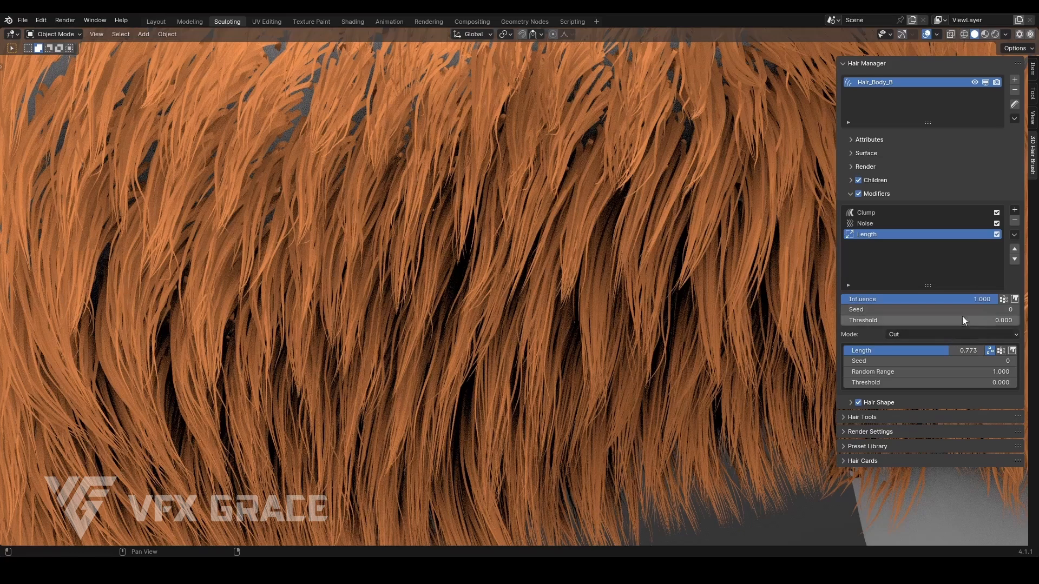
pyautogui.click(997, 235)
pyautogui.scroll(-3, 547, 191)
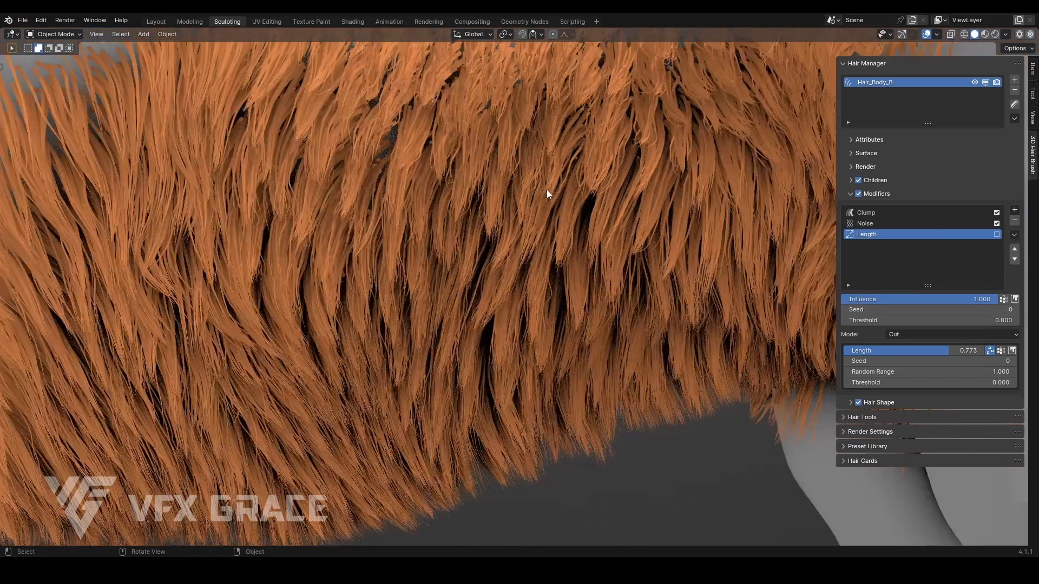
pyautogui.click(997, 234)
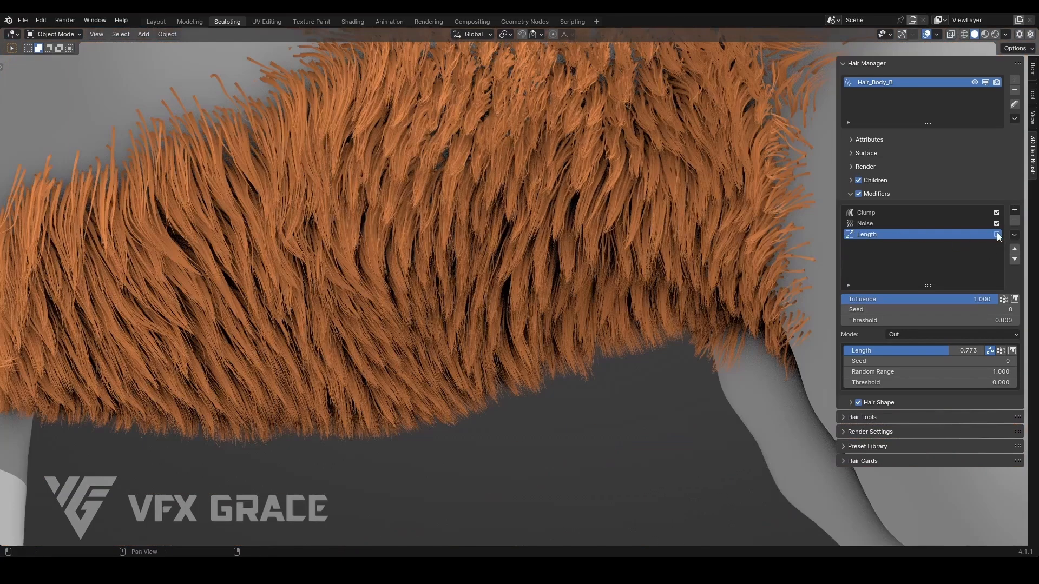
pyautogui.click(996, 235)
pyautogui.click(996, 234)
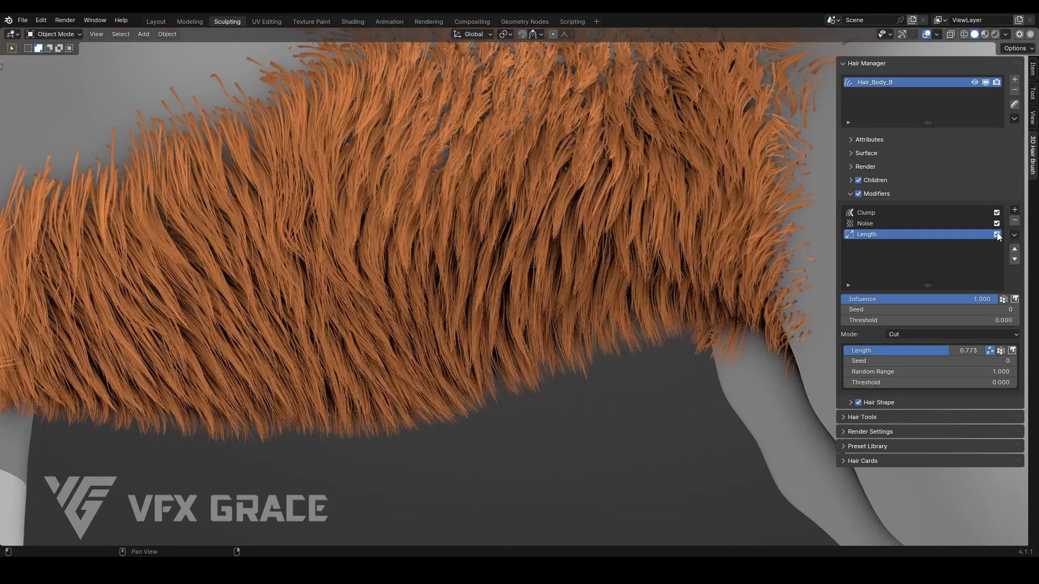
pyautogui.click(997, 235)
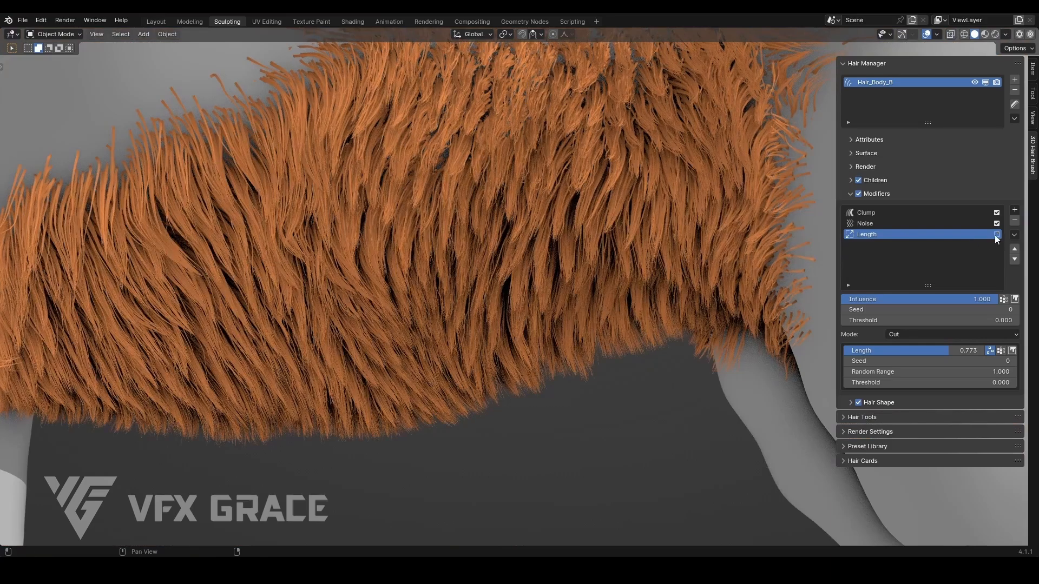
pyautogui.click(995, 235)
pyautogui.scroll(-2, 488, 355)
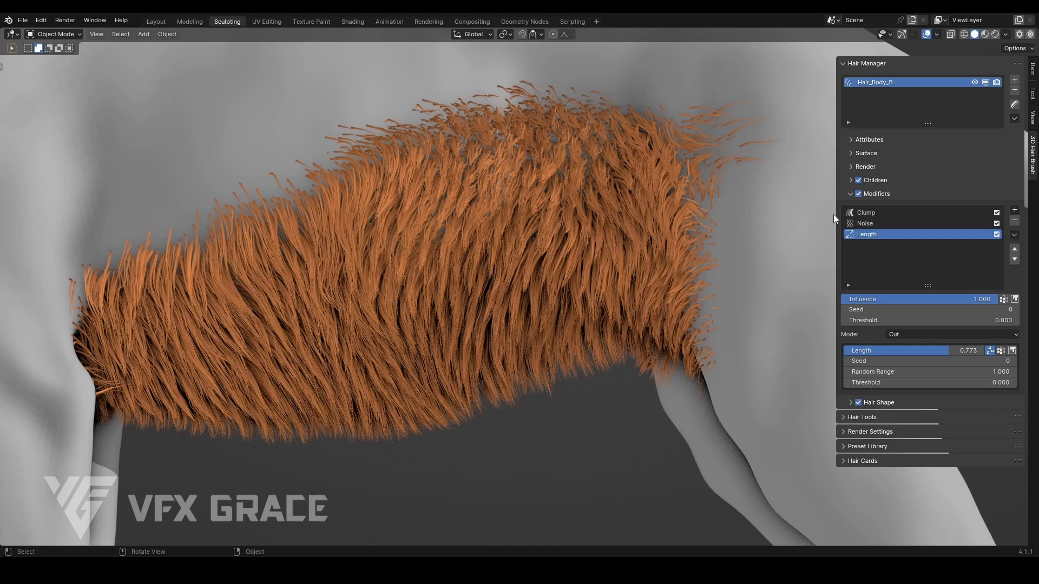
# Add a second Noise modifier to the hair and reduce its Magnitude to 0.02
pyautogui.click(1015, 210)
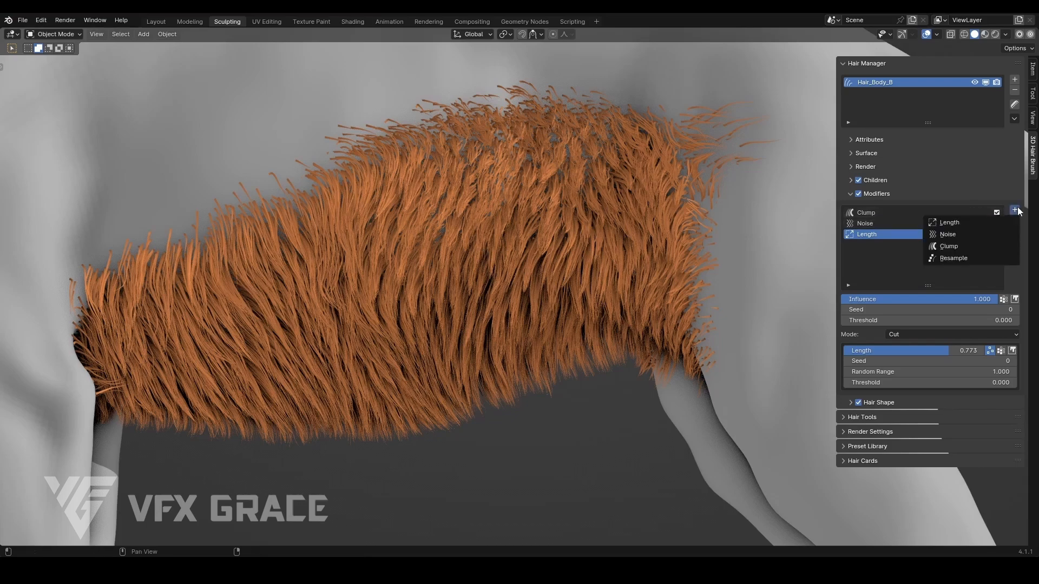
pyautogui.click(984, 232)
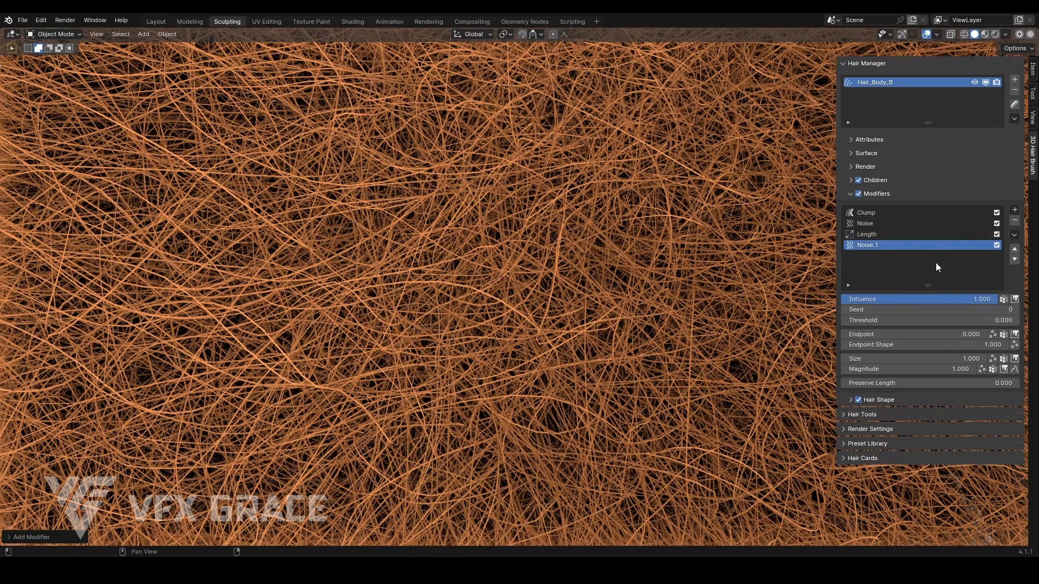
pyautogui.click(920, 368)
pyautogui.write('0.1')
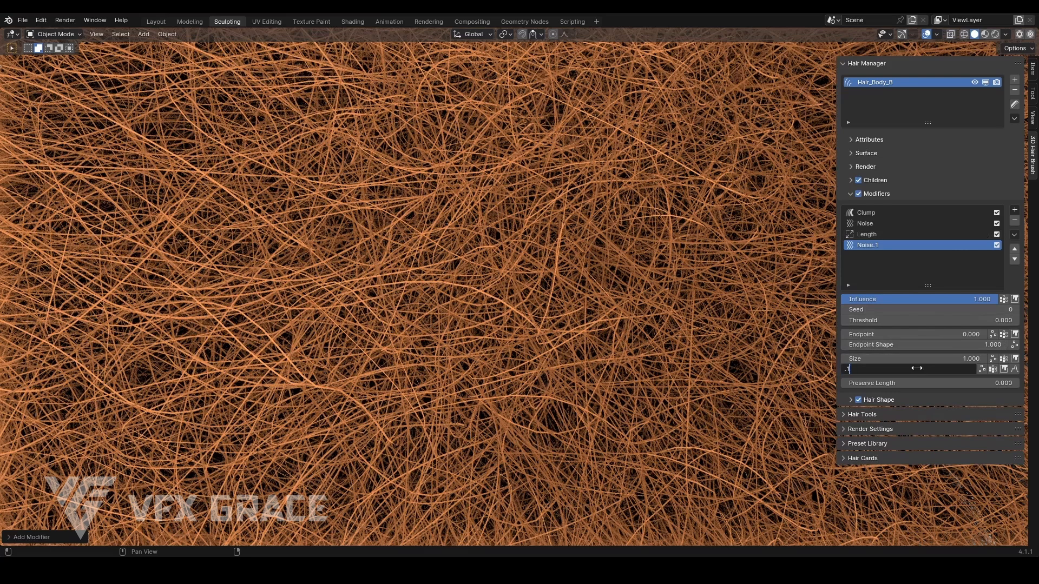
pyautogui.press('Return')
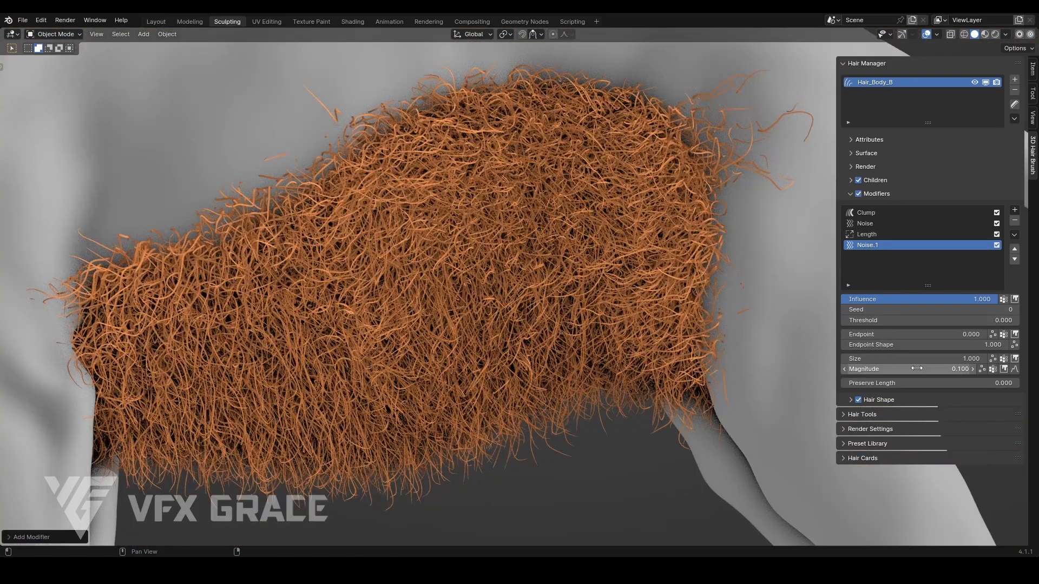
pyautogui.click(918, 369)
pyautogui.write('0.02')
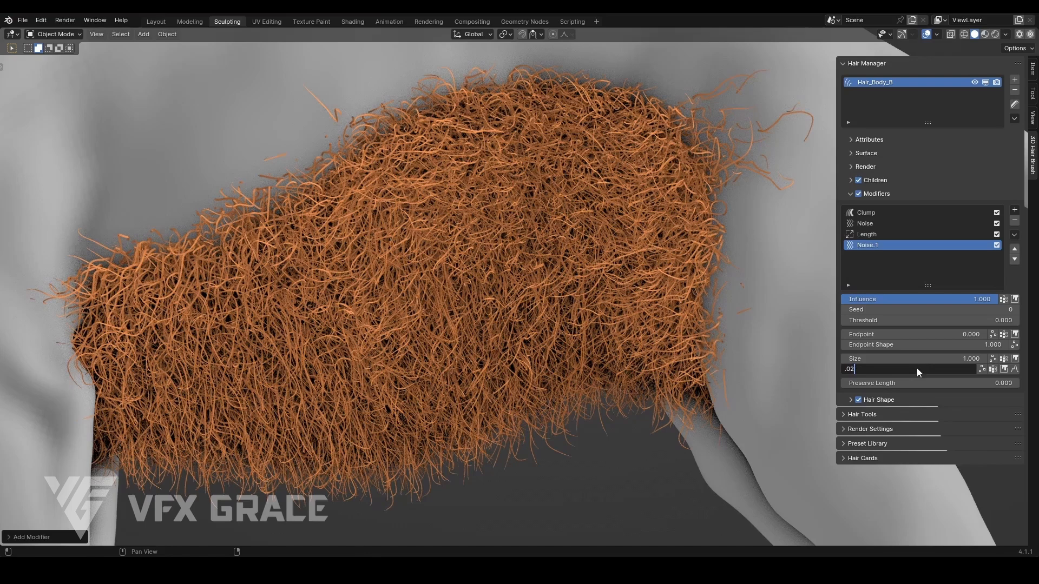
pyautogui.press('Return')
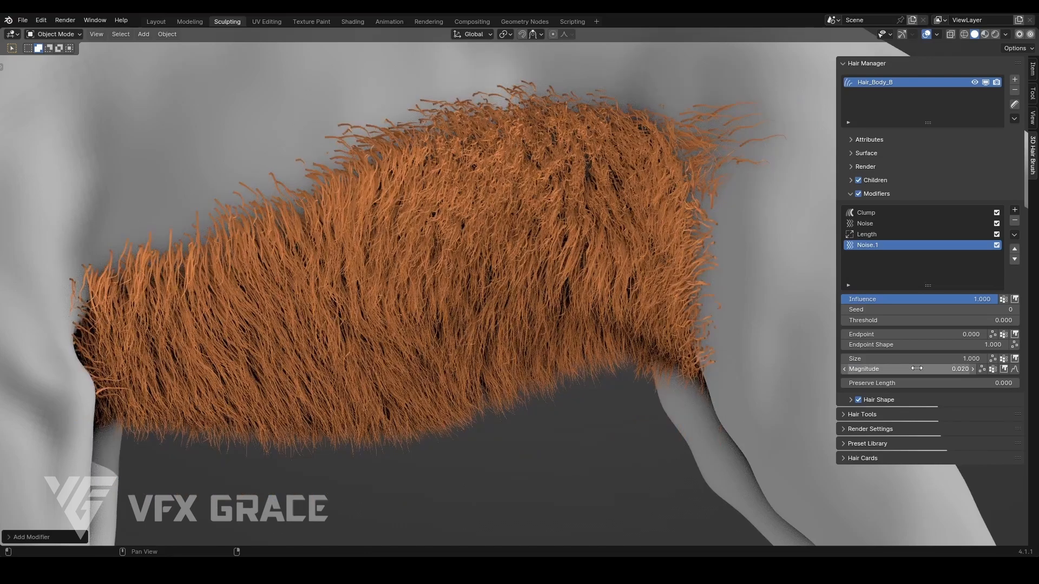
# Set the second Noise modifier's Endpoint to 0.03 and its Endpoint Shape to 2
pyautogui.click(925, 334)
pyautogui.write('0.1')
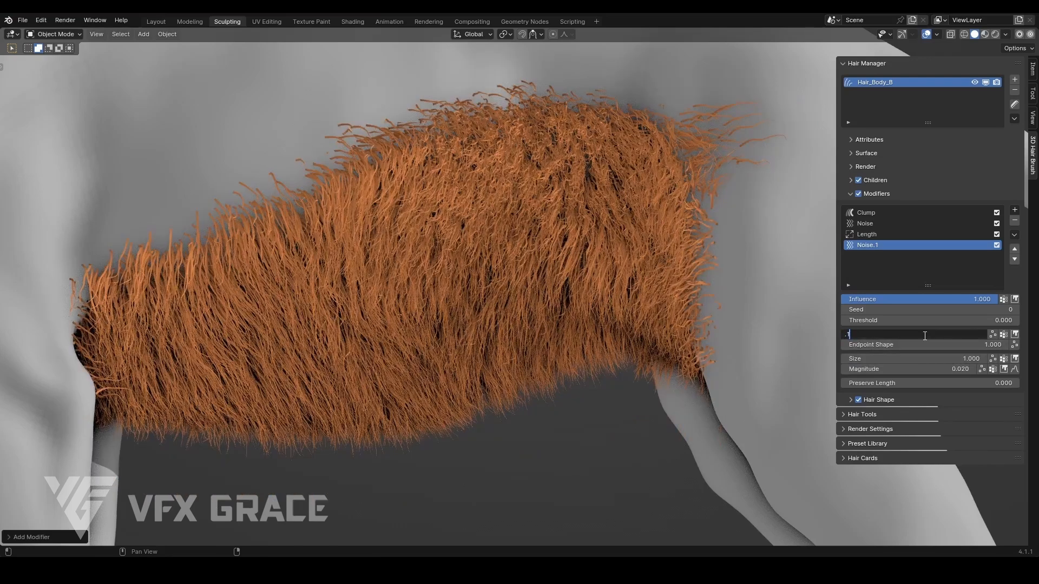
pyautogui.press('Return')
pyautogui.click(923, 334)
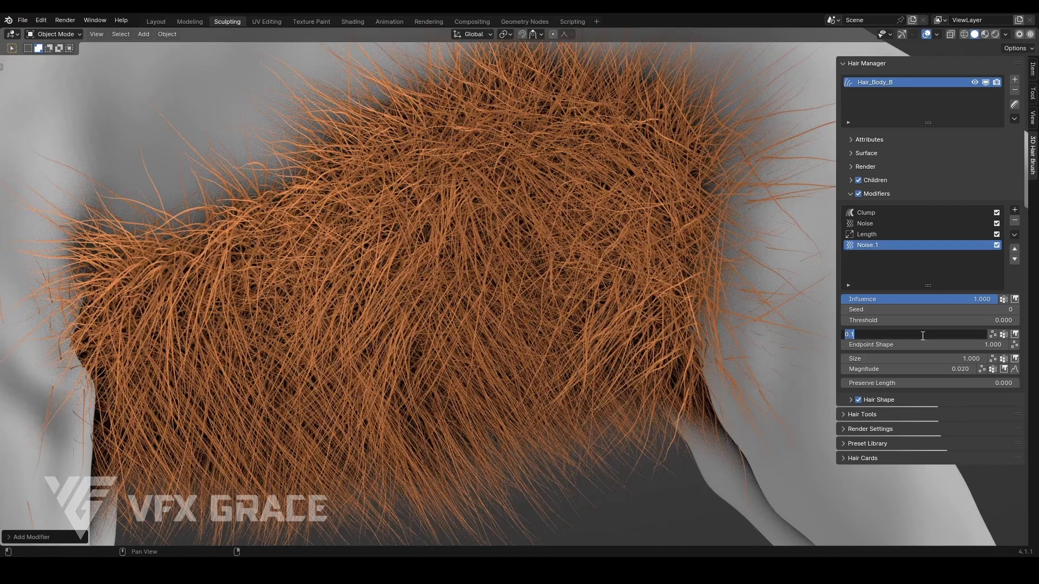
pyautogui.write('0.03')
pyautogui.press('Return')
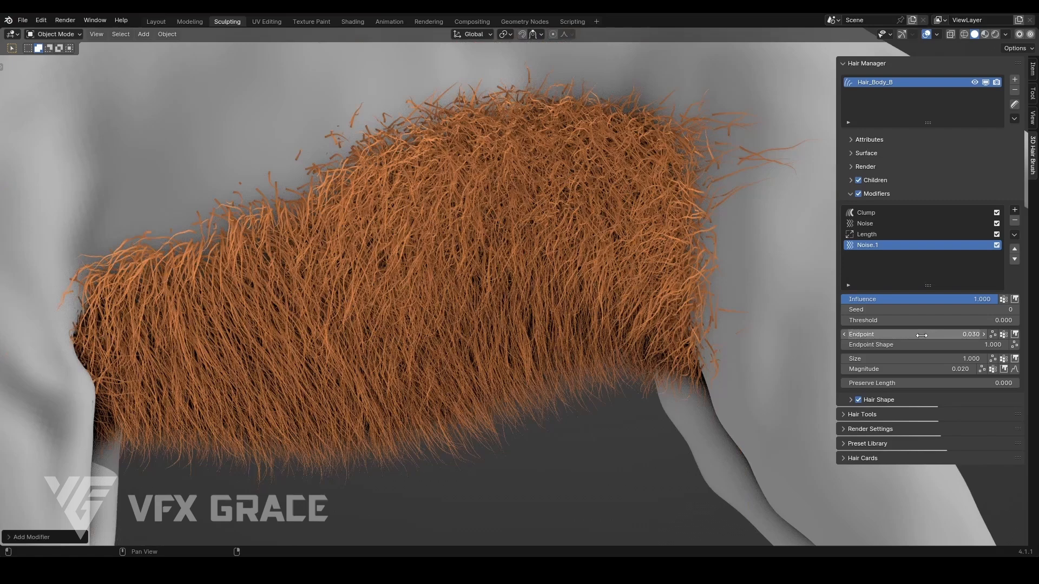
pyautogui.click(929, 344)
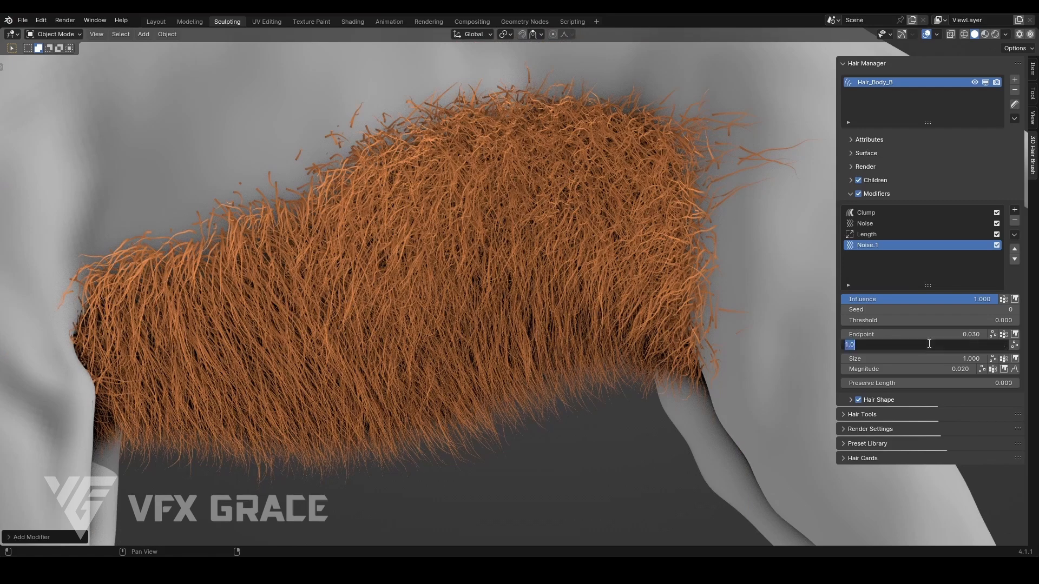
pyautogui.write('2')
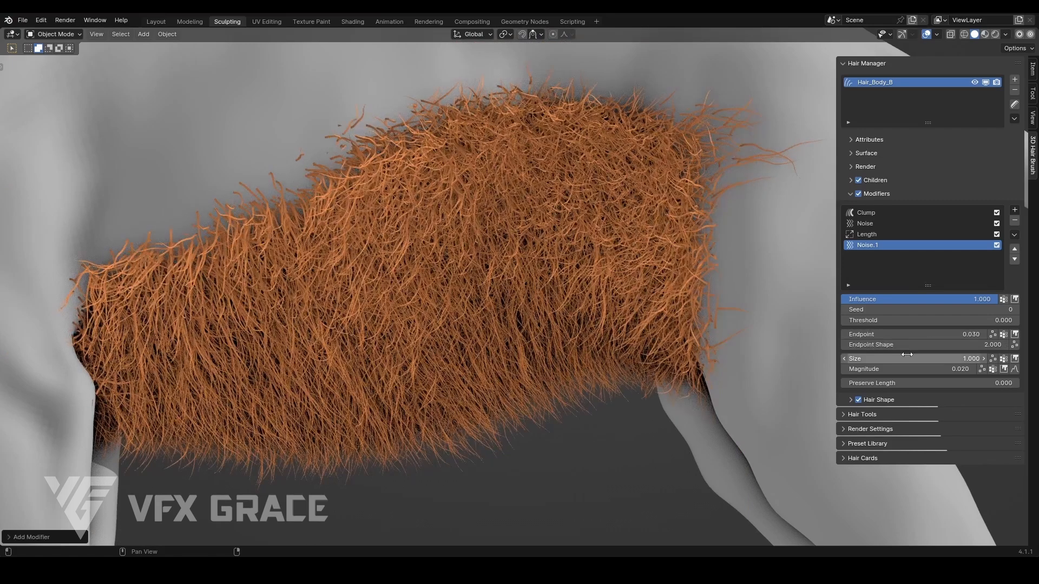
# Set the second Noise modifier's Influence Threshold to 0.8 and mask its Influence with the Hair_Body_B.1_Rou vertex group
pyautogui.click(923, 320)
pyautogui.press('BackSpace')
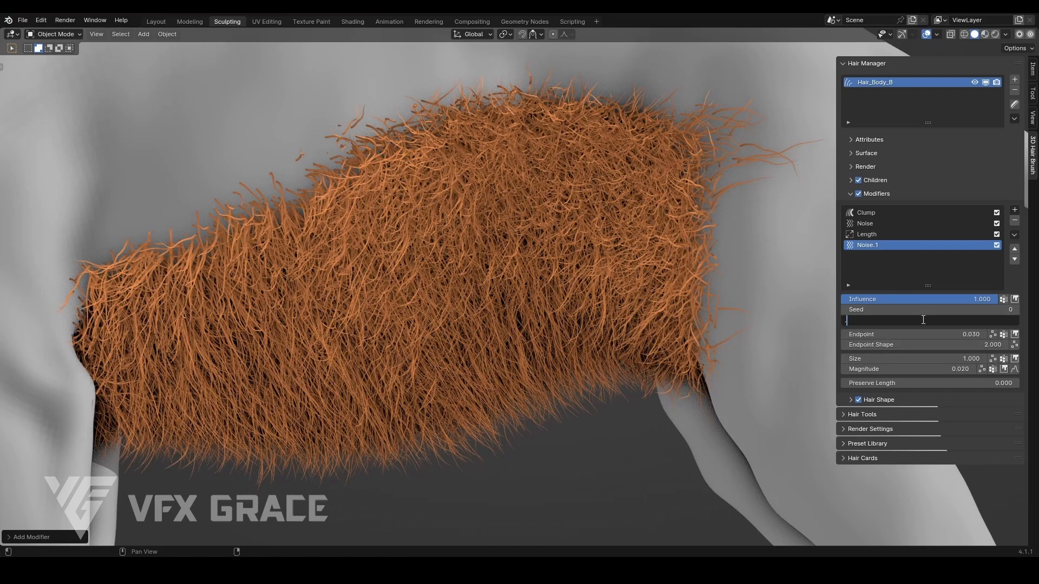
pyautogui.write('0.8')
pyautogui.press('Return')
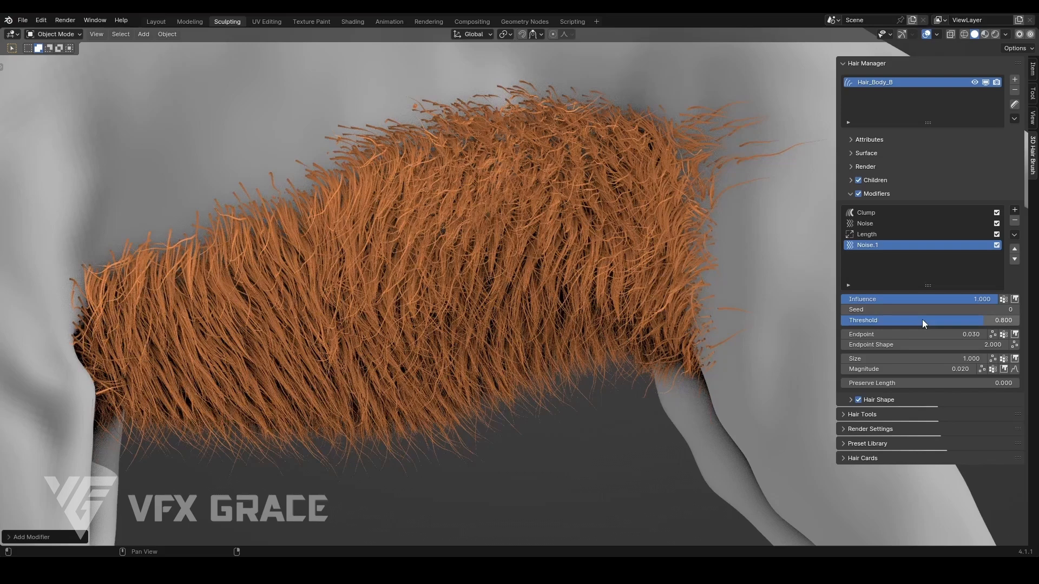
pyautogui.click(1003, 299)
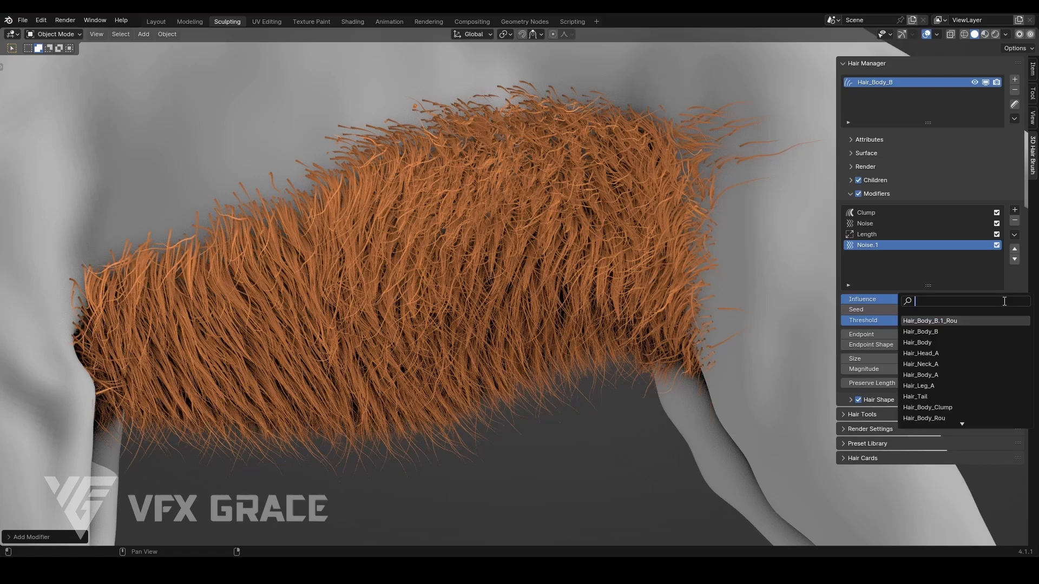
pyautogui.click(980, 318)
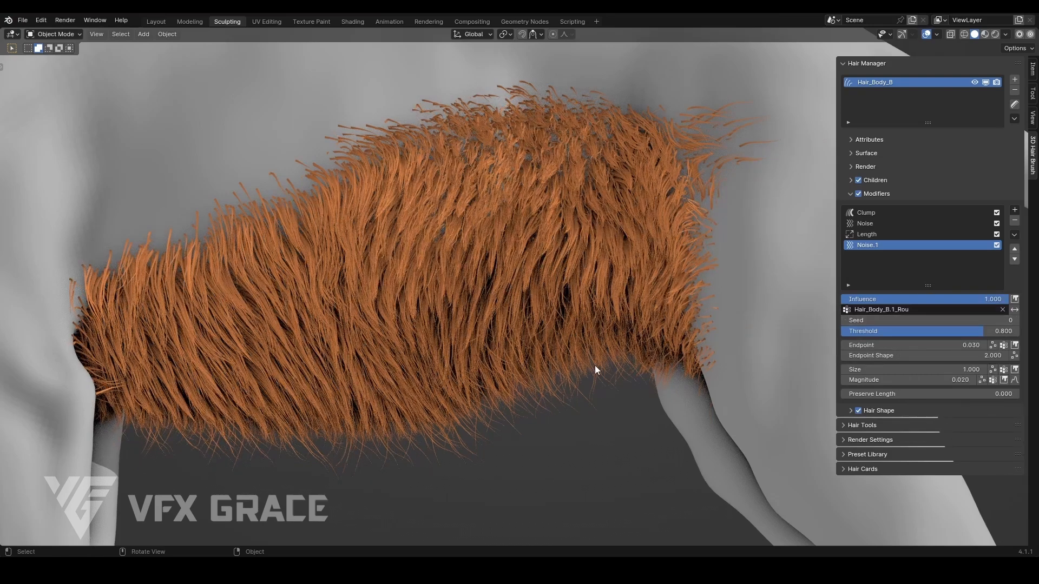
# Toggle the second Noise modifier off and on to compare the stray hairs, and set its Influence Seed to 2
pyautogui.click(997, 245)
pyautogui.click(996, 246)
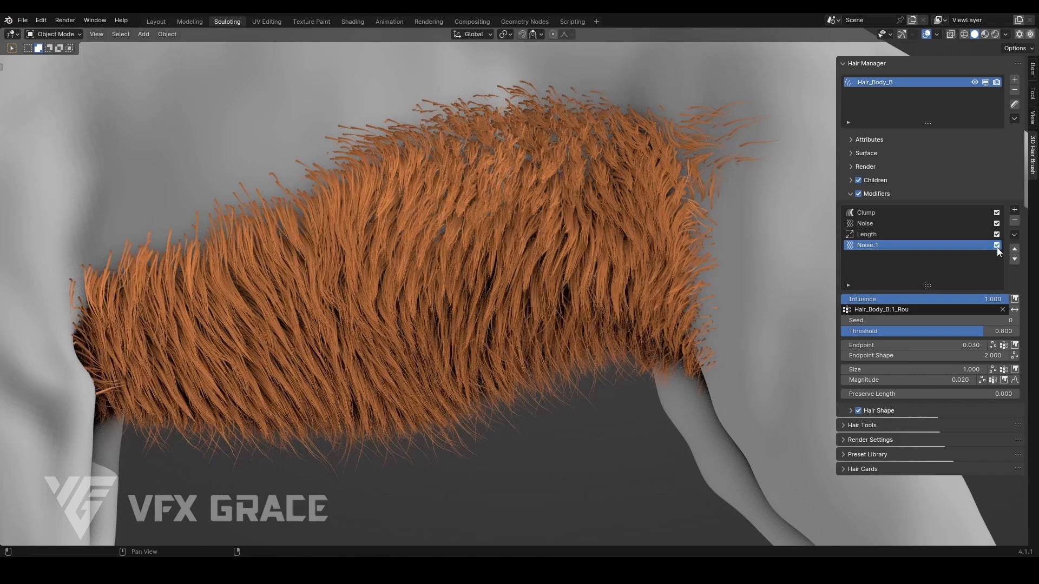
pyautogui.click(997, 247)
pyautogui.click(997, 246)
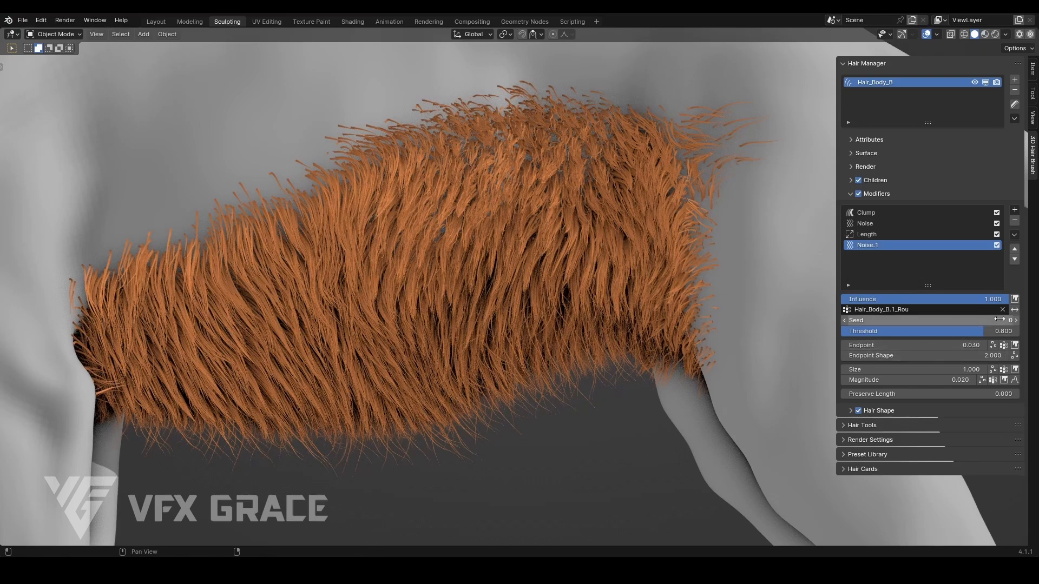
pyautogui.click(1017, 320)
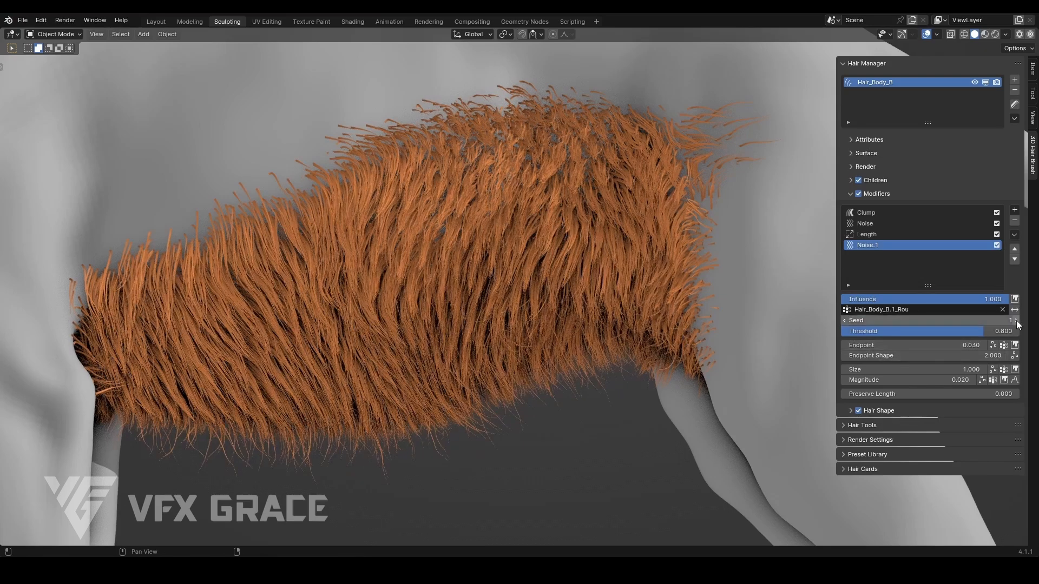
pyautogui.click(1016, 321)
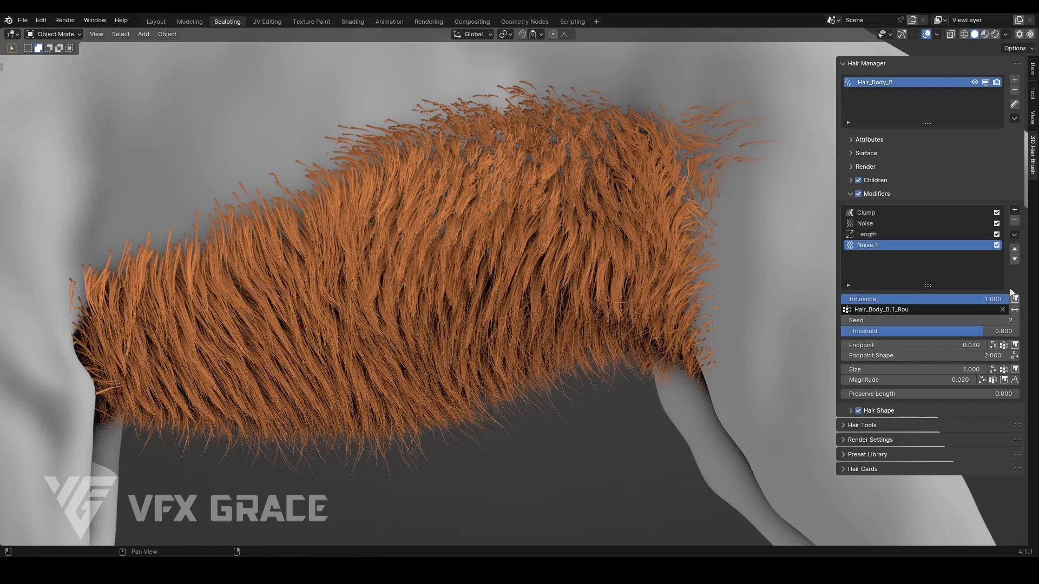
# Add a second Length modifier and set its Influence Seed to 2, matching the second Noise modifier
pyautogui.click(1015, 211)
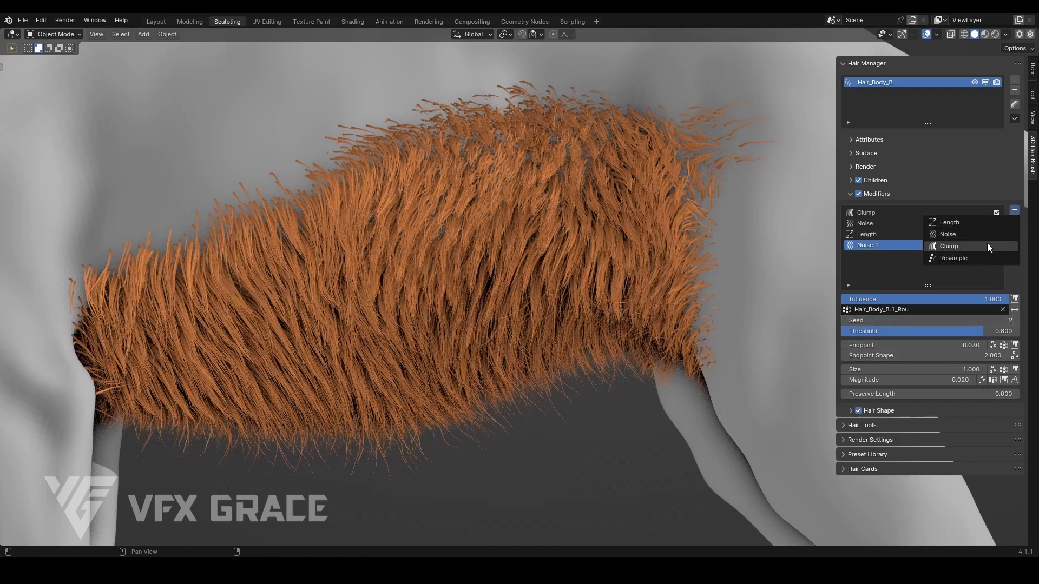
pyautogui.click(988, 224)
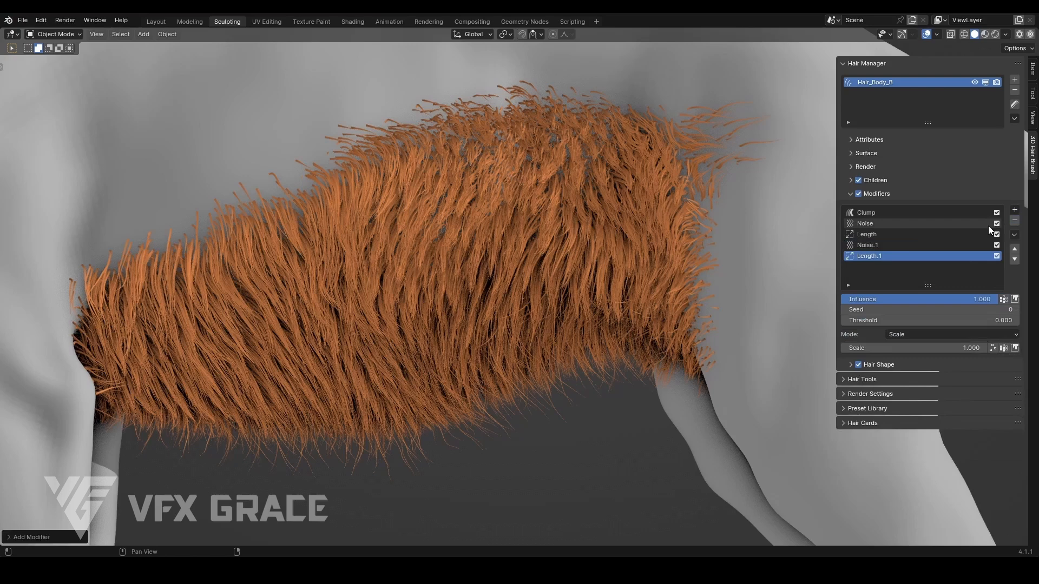
pyautogui.click(963, 246)
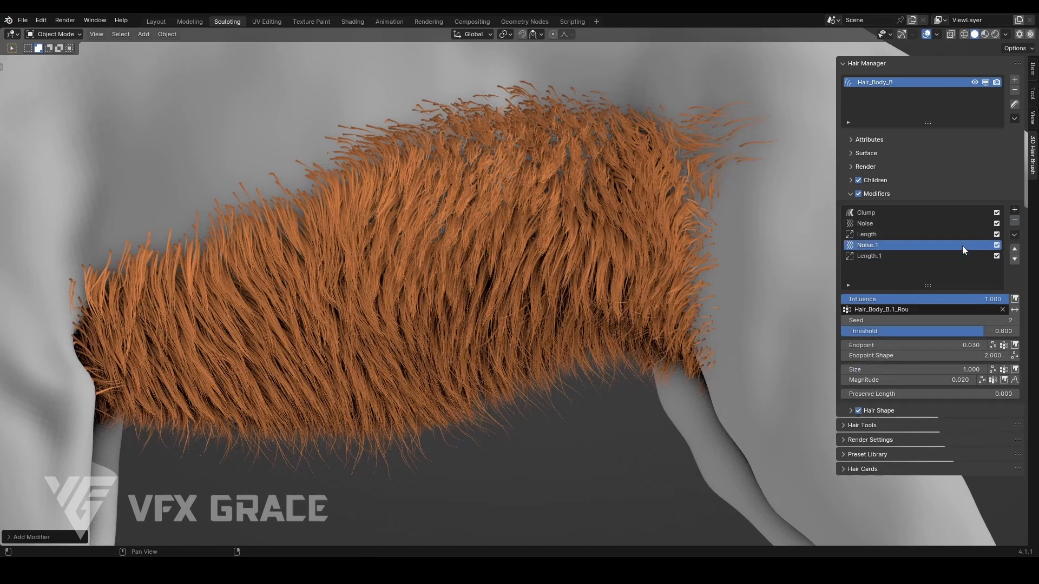
pyautogui.click(938, 256)
pyautogui.click(948, 310)
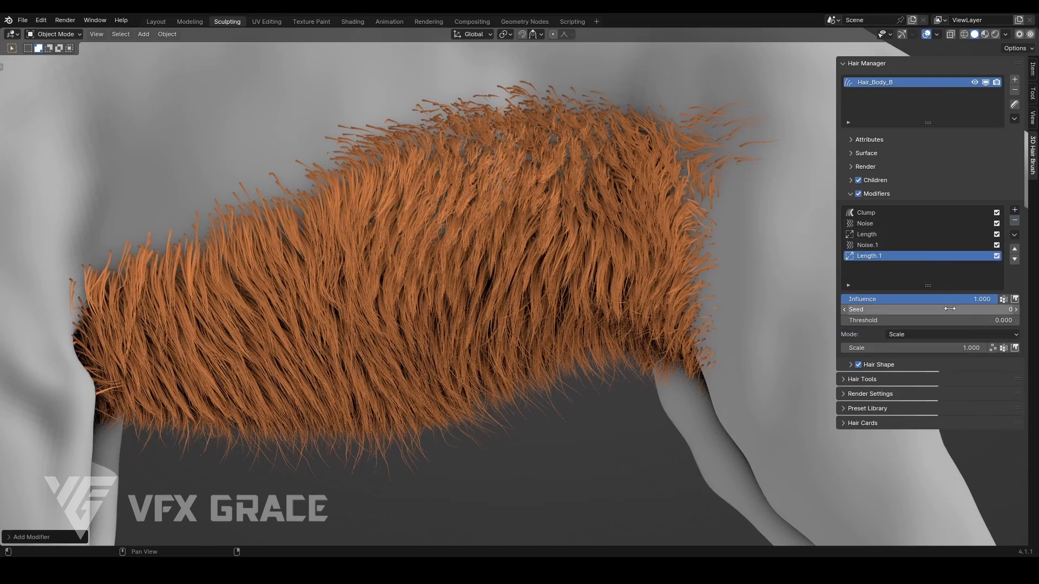
pyautogui.write('2')
pyautogui.press('Return')
# Set the second Length modifier's Influence Threshold to 0.8 and its Scale to about 0.98
pyautogui.click(920, 318)
pyautogui.write('.8')
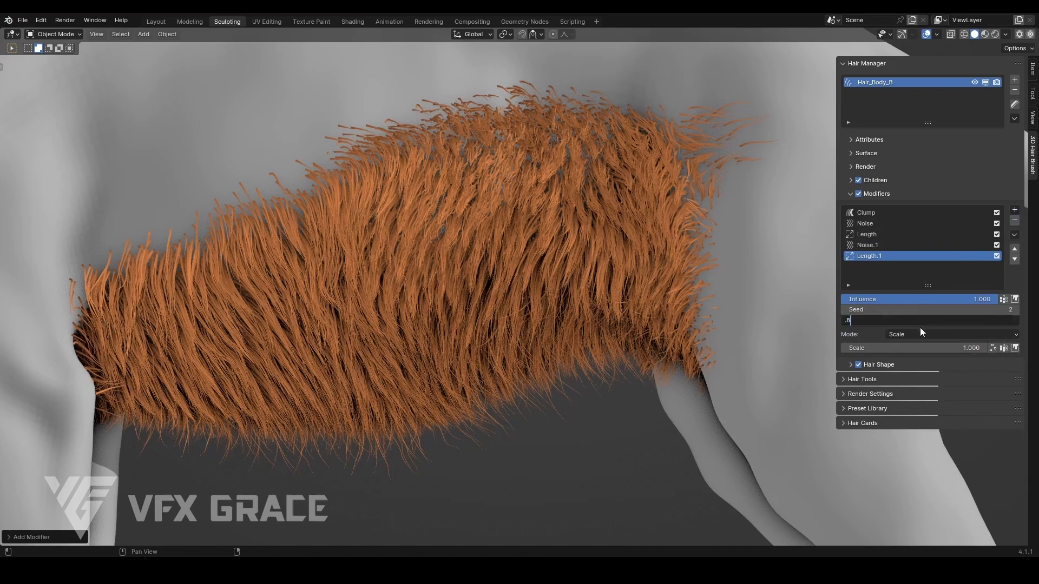
pyautogui.press('Return')
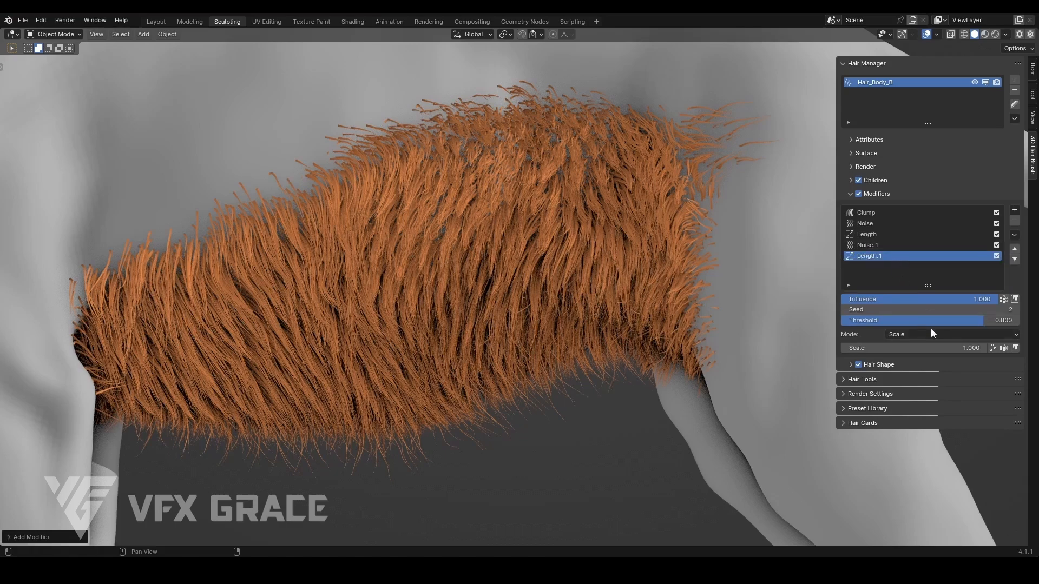
pyautogui.moveTo(922, 348)
pyautogui.mouseDown()
pyautogui.moveTo(890, 348)
pyautogui.moveTo(918, 348)
pyautogui.mouseUp()
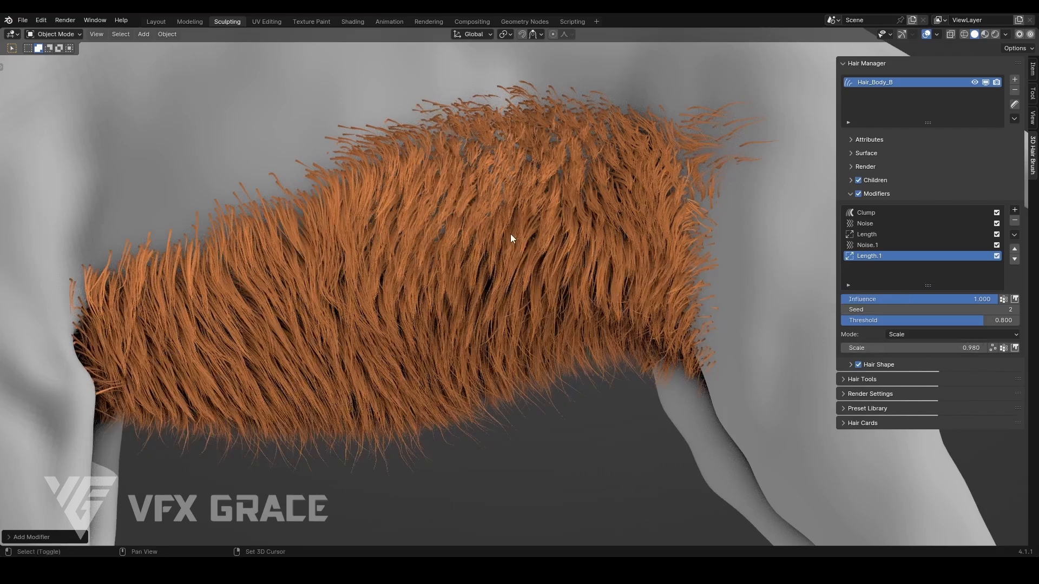
pyautogui.keyDown('shift'); pyautogui.moveTo(511, 234); pyautogui.dragTo(532, 230, button='middle'); pyautogui.keyUp('shift')
# Add a Resample modifier to the hair and inspect the fur on the upper body up close
pyautogui.click(1014, 210)
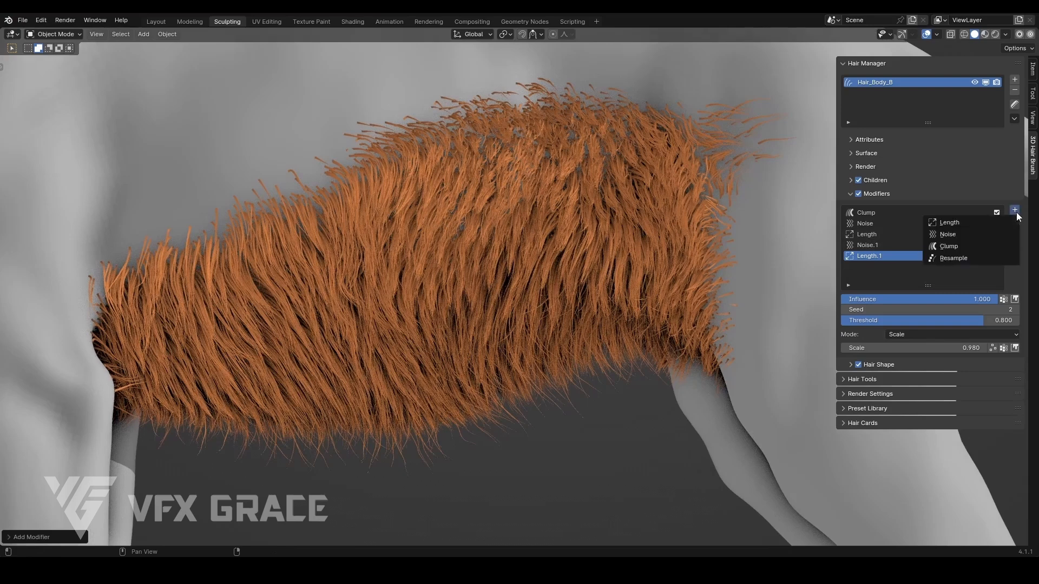
pyautogui.click(986, 258)
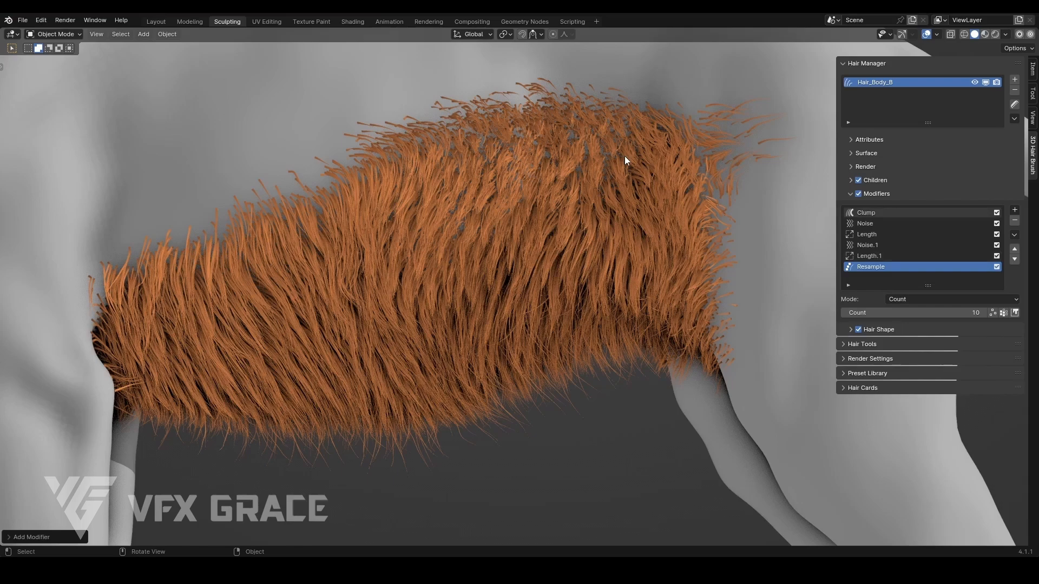
pyautogui.scroll(4, 625, 156)
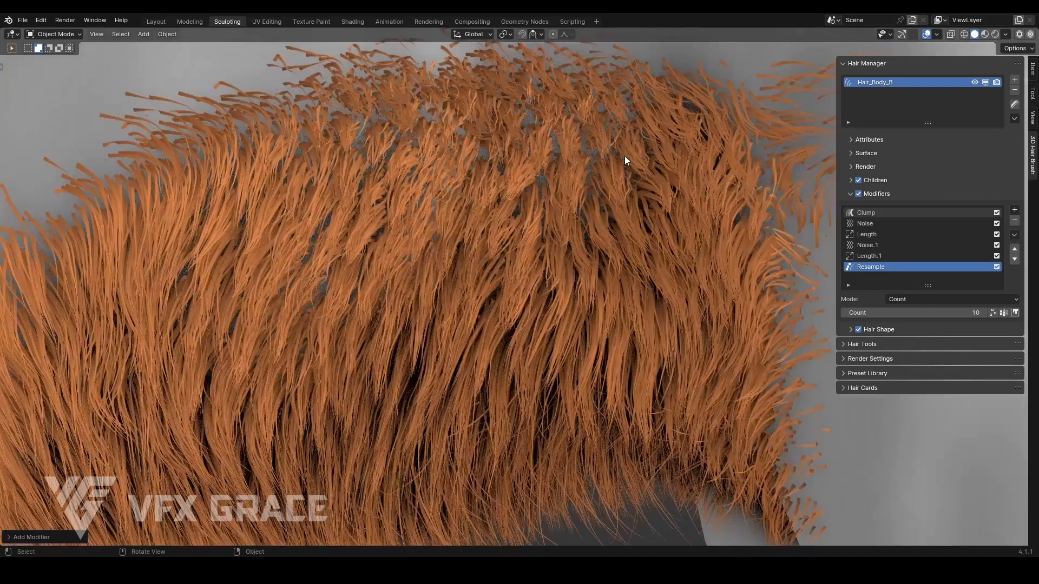
# Lower the Resample modifier's Count to 5
pyautogui.click(842, 310)
pyautogui.click(842, 310)
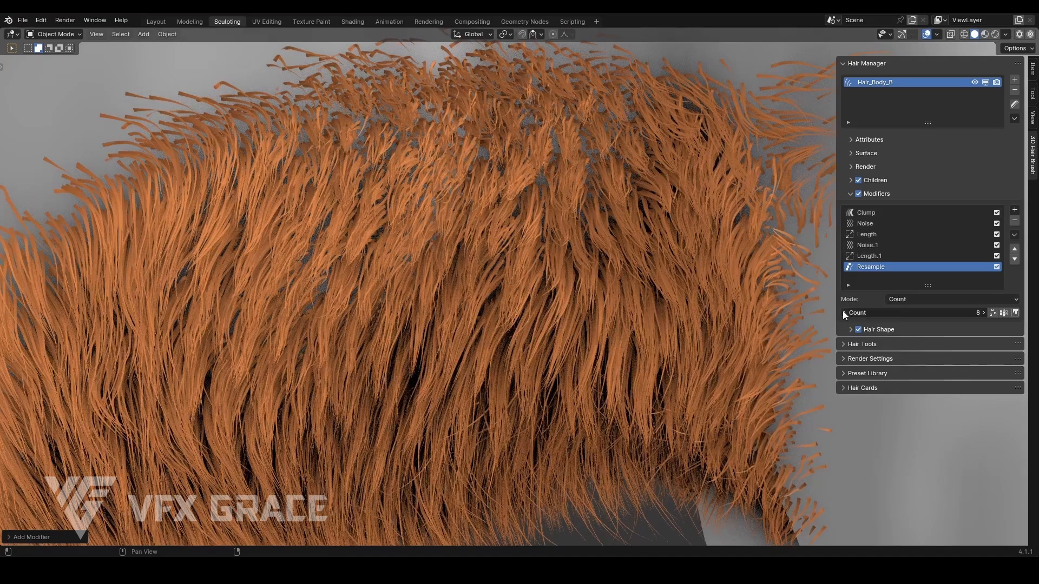
pyautogui.click(842, 311)
pyautogui.click(842, 310)
pyautogui.click(842, 310)
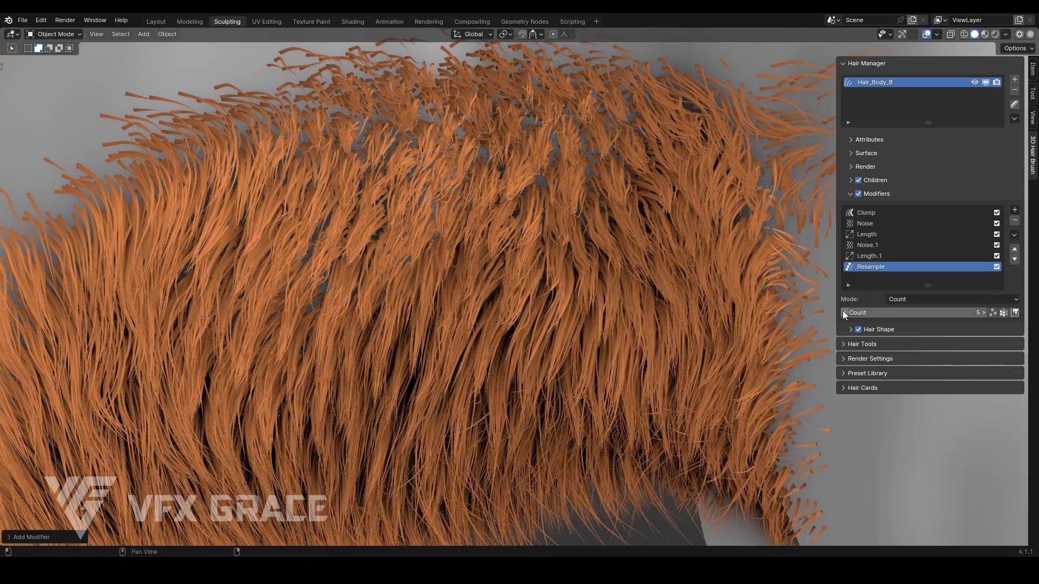
pyautogui.scroll(-5, 551, 204)
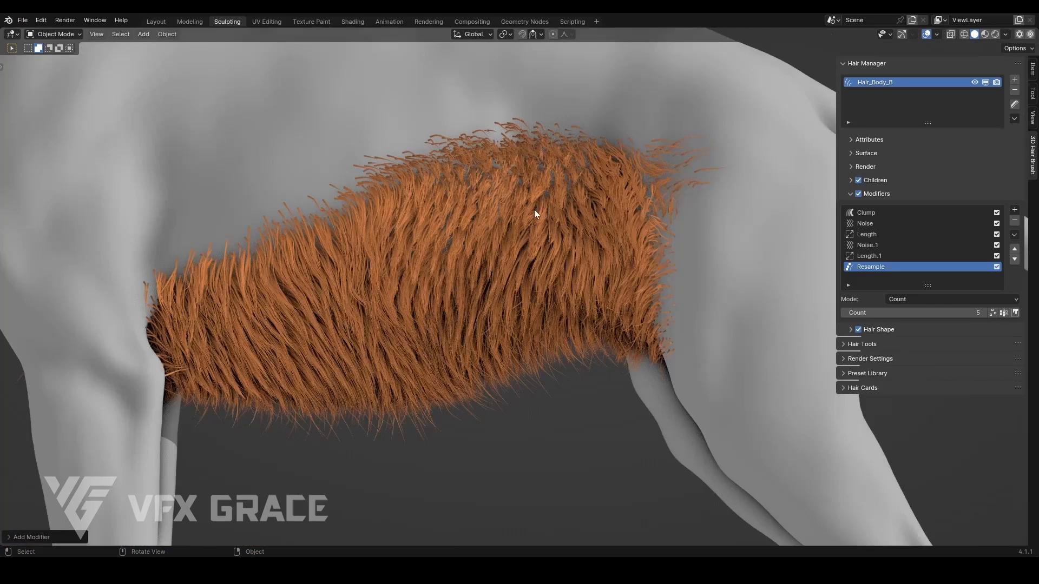
# Set the second Length modifier's Scale to 0.9 and its Influence Threshold to 0.75
pyautogui.click(915, 257)
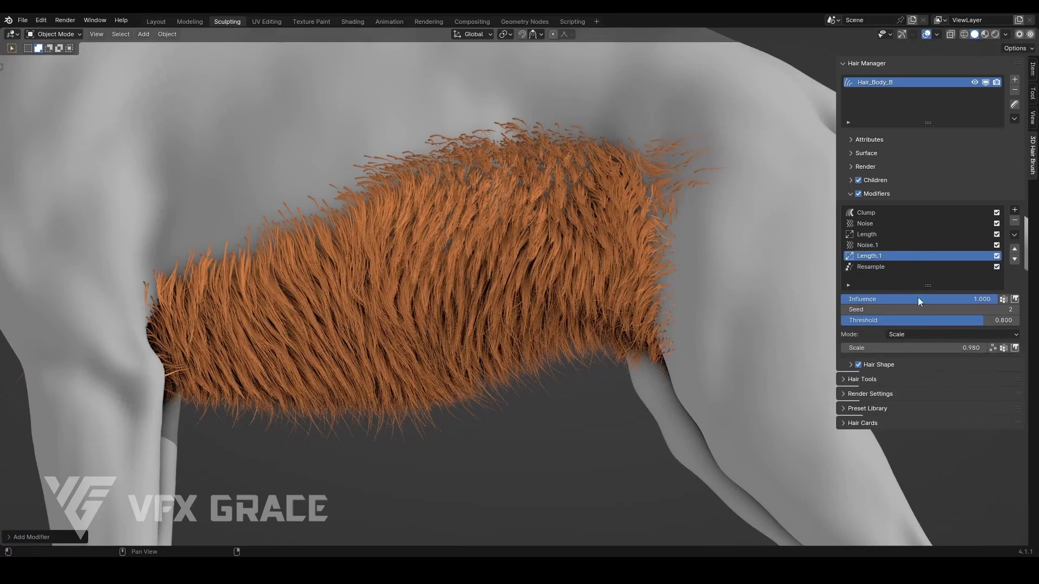
pyautogui.click(929, 348)
pyautogui.write('0.9')
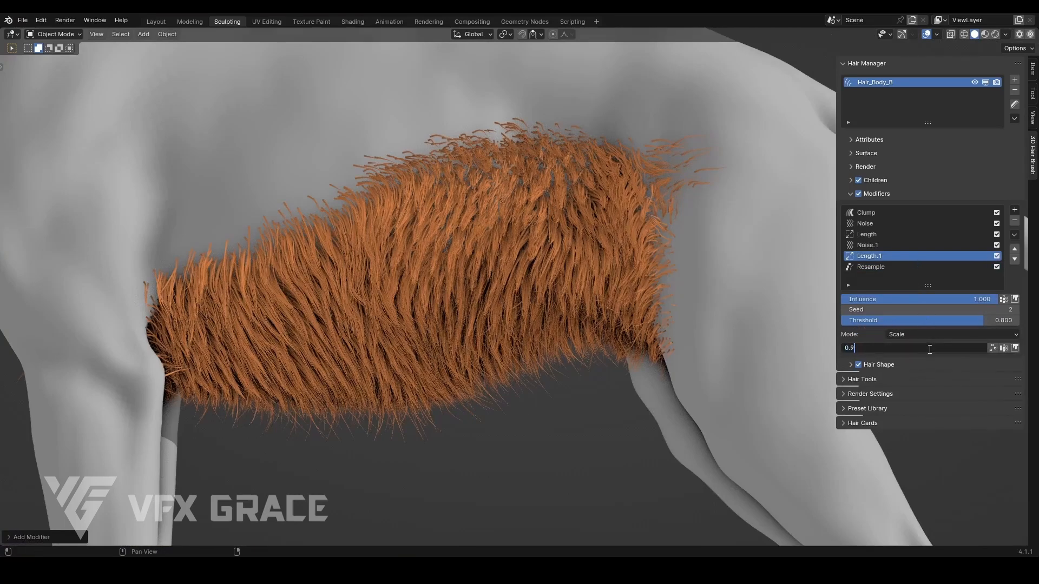
pyautogui.press('Return')
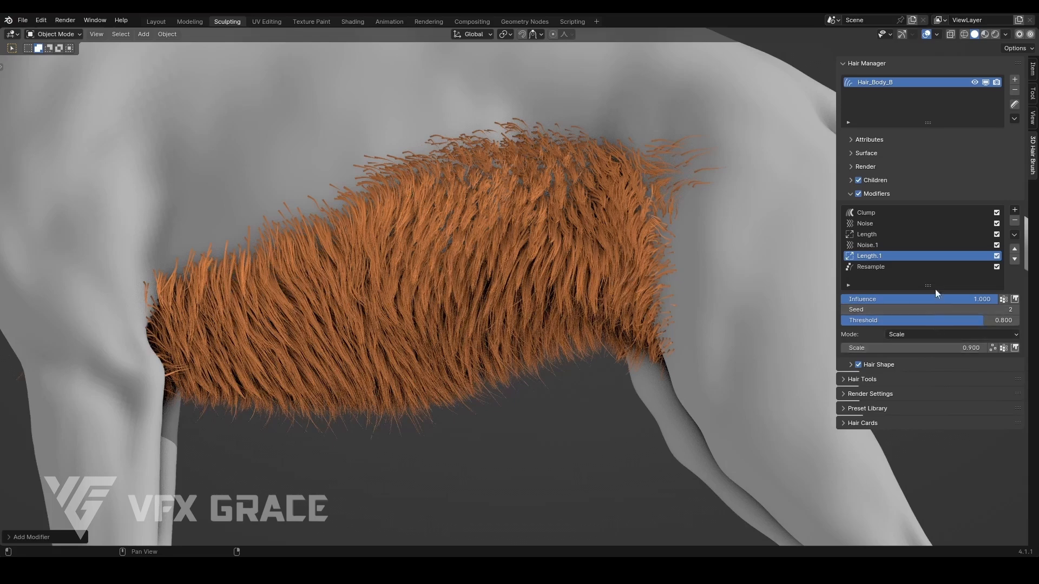
pyautogui.click(946, 316)
pyautogui.press('BackSpace')
pyautogui.write('.7')
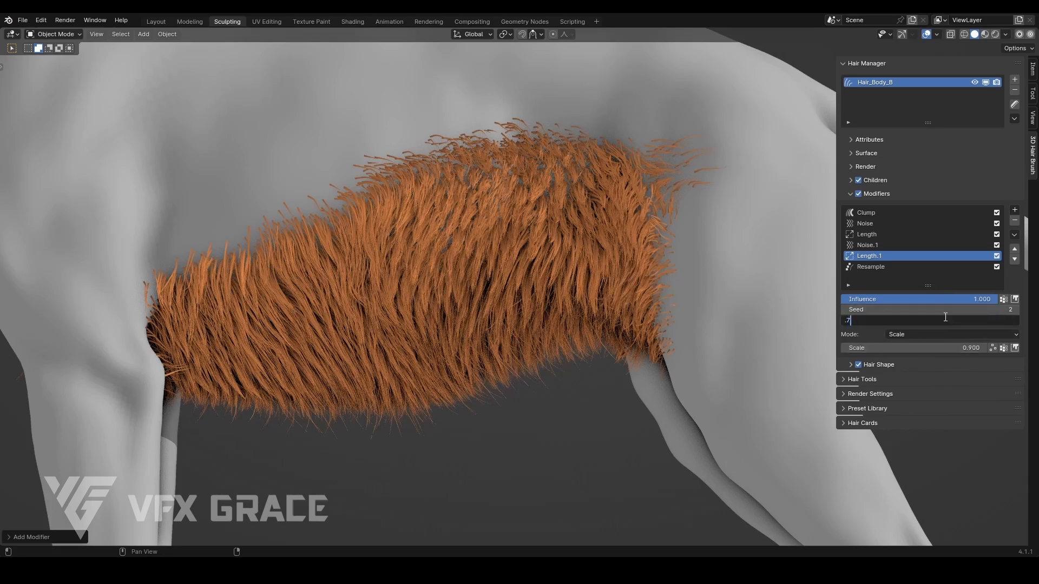
pyautogui.write('5')
pyautogui.press('Return')
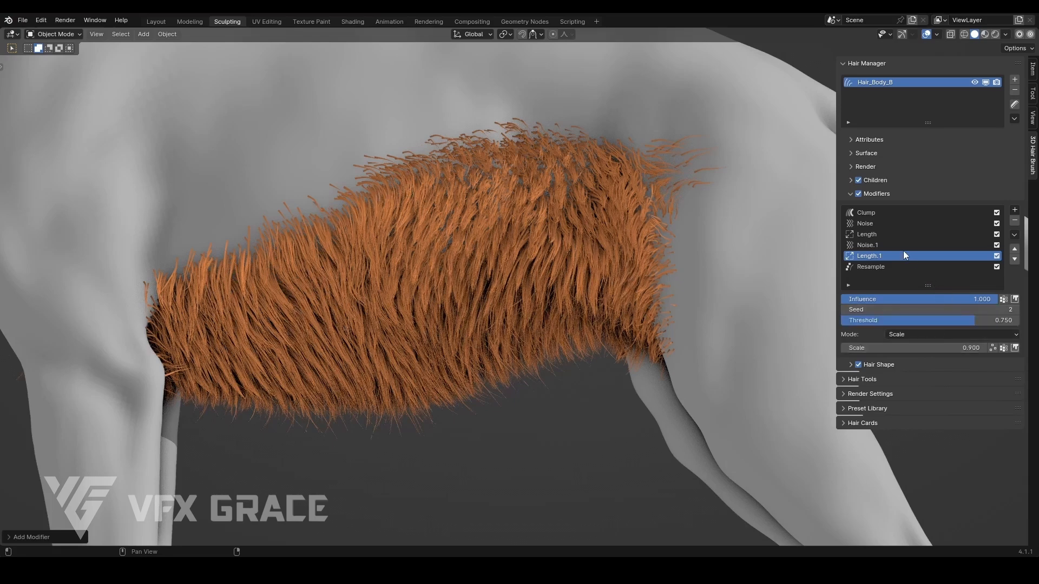
# Set the second Noise modifier's Influence Threshold to 0.75, matching the second Length modifier
pyautogui.click(904, 265)
pyautogui.click(901, 255)
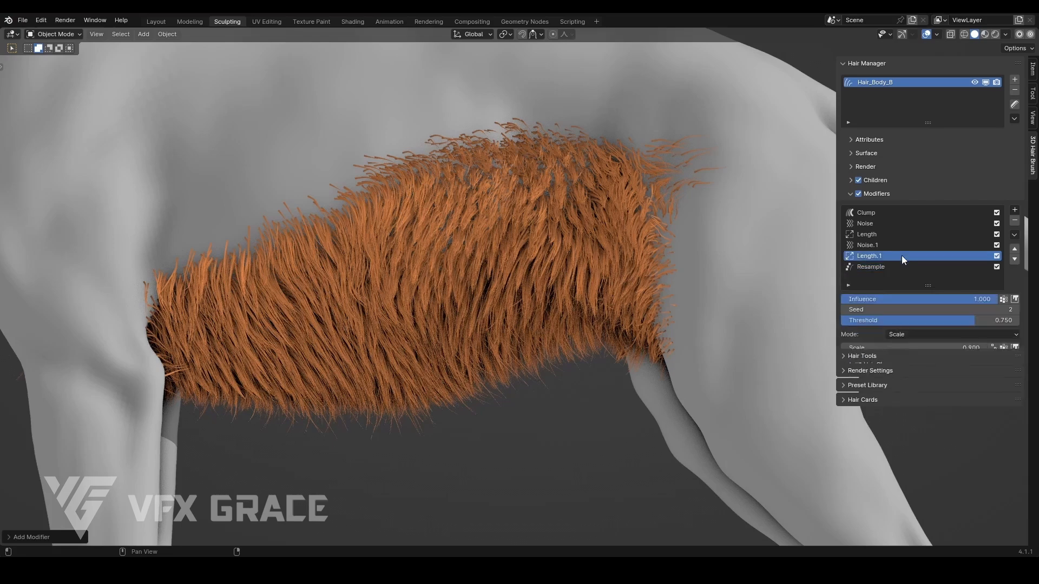
pyautogui.click(903, 246)
pyautogui.click(932, 331)
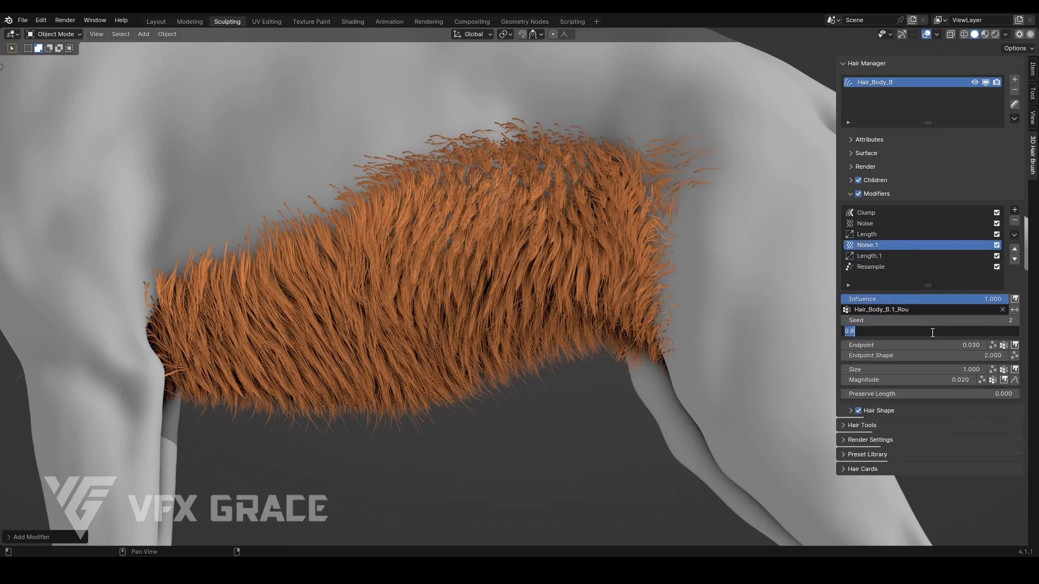
pyautogui.write('.75')
pyautogui.press('Return')
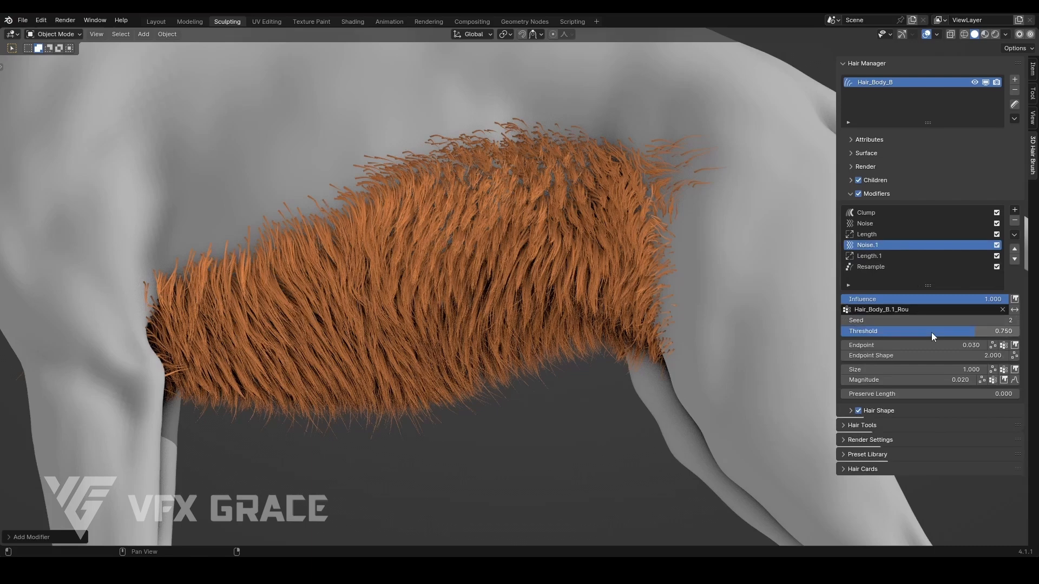